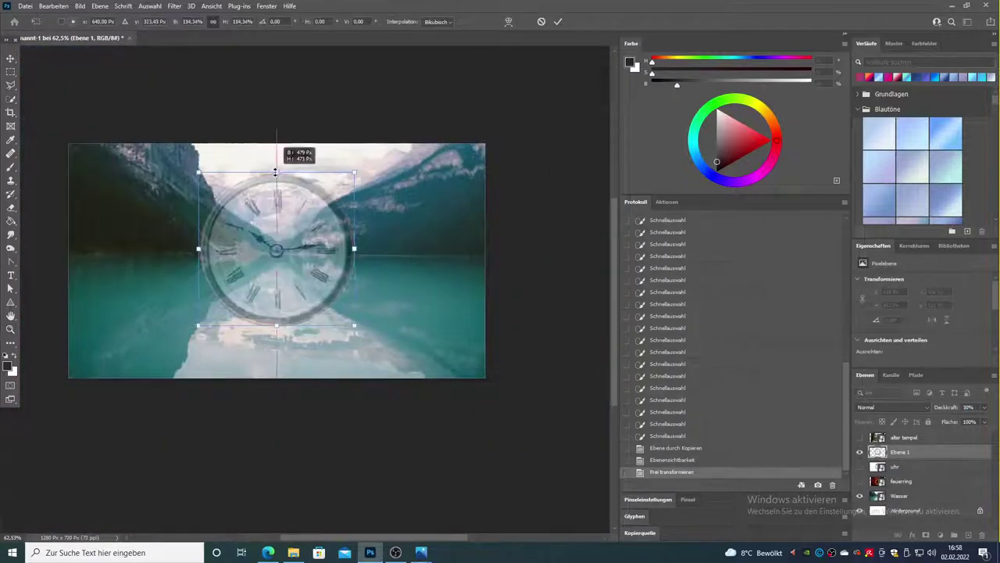
Confirm the brush size for masking out the clock's lower half below the waterline.
{"action": "key", "text": "Return"}
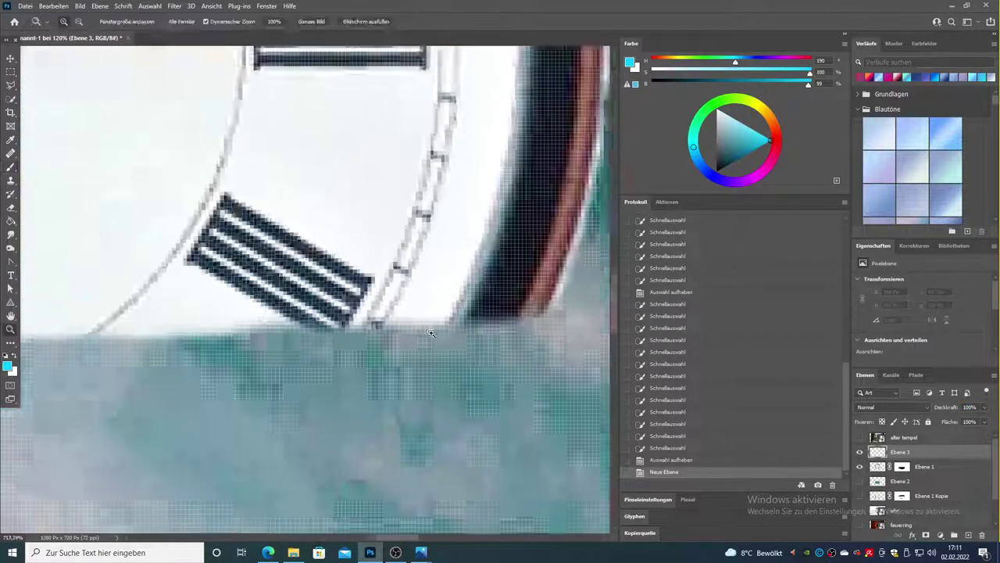
Paint cyan over the striped numeral and its upper white stripe.
{"action": "left_click_drag", "start_coordinate": [250, 235], "coordinate": [367, 283]}
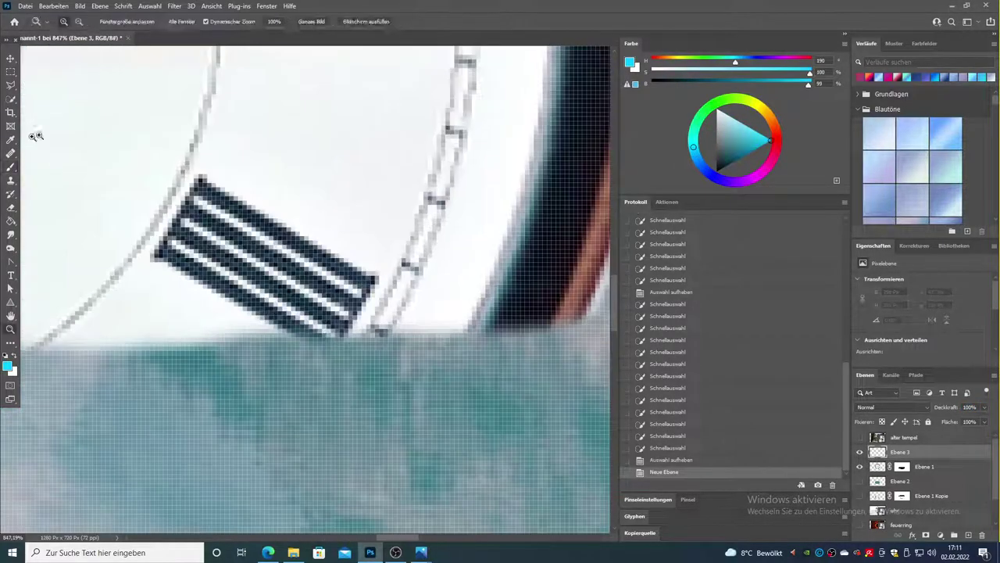
{"action": "mouse_move", "coordinate": [199, 181]}
{"action": "left_mouse_down"}
{"action": "mouse_move", "coordinate": [375, 275]}
{"action": "mouse_move", "coordinate": [153, 258]}
{"action": "mouse_move", "coordinate": [324, 336]}
{"action": "left_mouse_up"}
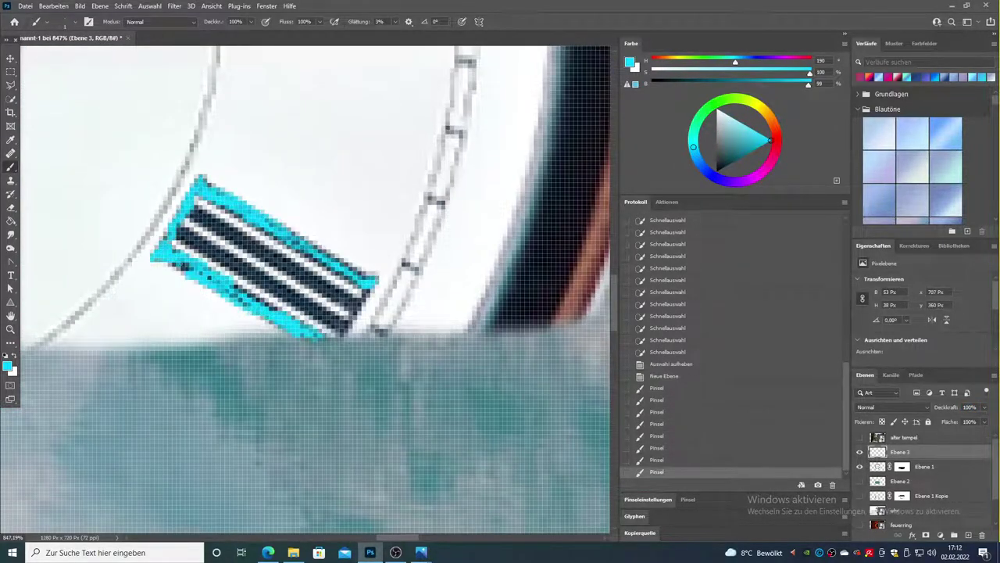
{"action": "left_click_drag", "start_coordinate": [228, 210], "coordinate": [252, 251]}
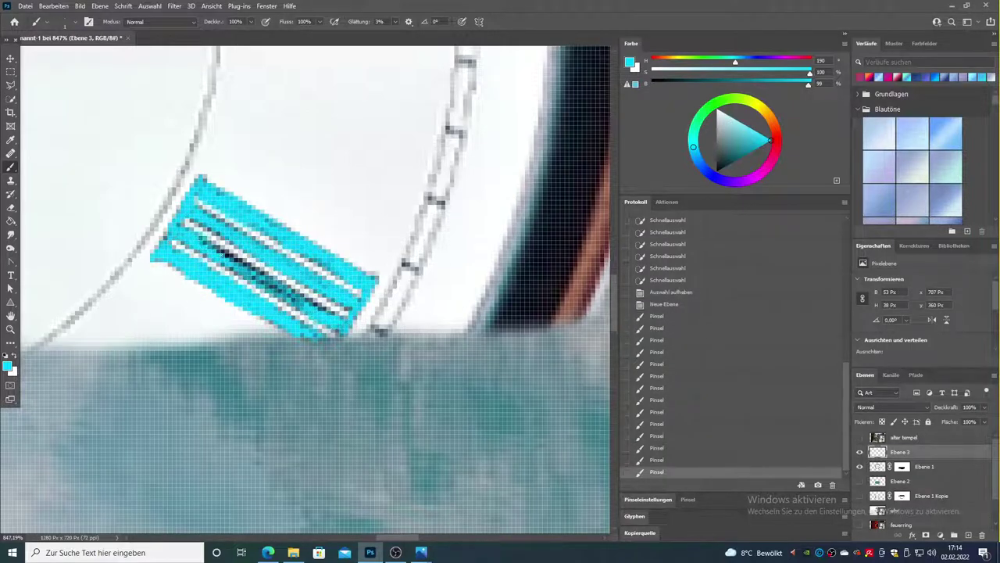
{"action": "scroll", "coordinate": [238, 262], "scroll_direction": "up", "scroll_amount": 5}
{"action": "left_click_drag", "start_coordinate": [234, 193], "coordinate": [440, 195]}
{"action": "left_click_drag", "start_coordinate": [441, 202], "coordinate": [355, 205]}
Trace the numeral's bars with the Polygonal Lasso and fill them cyan.
{"action": "key", "text": "l"}
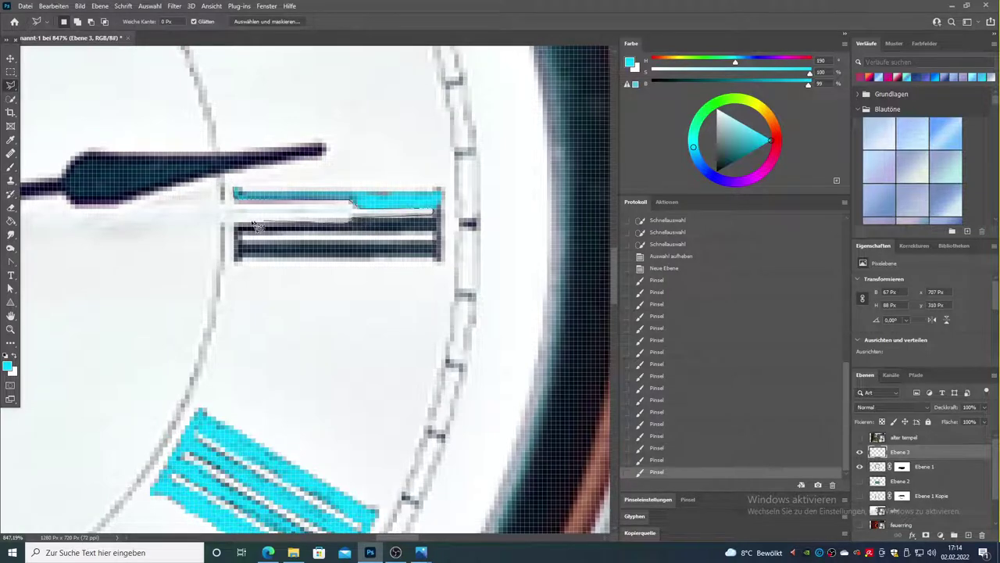
{"action": "left_click", "coordinate": [441, 261]}
{"action": "left_click", "coordinate": [235, 261]}
{"action": "left_click", "coordinate": [236, 189]}
{"action": "key", "text": "alt+BackSpace"}
Outline and fill the diagonal minute bar and the bar near XII with cyan.
{"action": "scroll", "coordinate": [273, 195], "scroll_direction": "up", "scroll_amount": 5}
{"action": "left_click", "coordinate": [168, 268]}
{"action": "left_click", "coordinate": [345, 166]}
{"action": "left_click", "coordinate": [362, 202]}
{"action": "key", "text": "alt+BackSpace"}
{"action": "scroll", "coordinate": [139, 461], "scroll_direction": "up", "scroll_amount": 5}
{"action": "left_click", "coordinate": [416, 230]}
{"action": "left_click", "coordinate": [431, 240]}
{"action": "left_click", "coordinate": [331, 413]}
{"action": "left_click", "coordinate": [317, 405]}
{"action": "key", "text": "alt+BackSpace"}
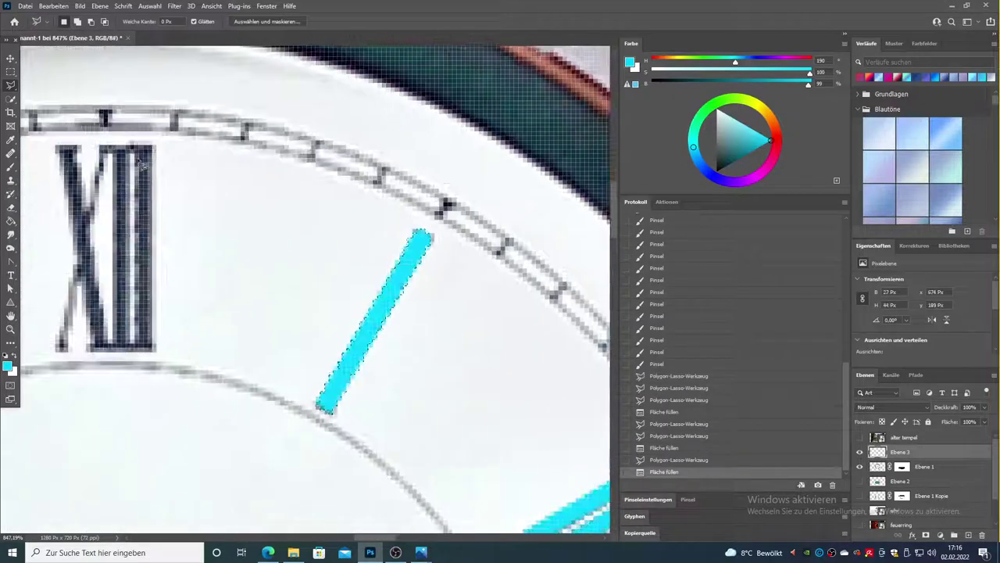
Fill the XII, XI and X numerals with cyan.
{"action": "left_click", "coordinate": [106, 151]}
{"action": "key", "text": "alt+BackSpace"}
{"action": "scroll", "coordinate": [211, 223], "scroll_direction": "left", "scroll_amount": 5}
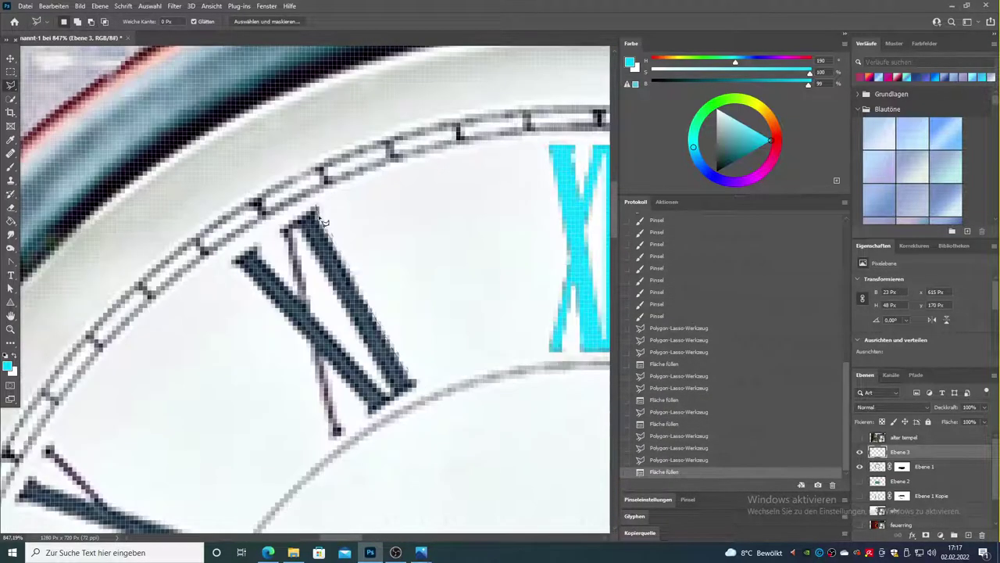
{"action": "left_click", "coordinate": [286, 232]}
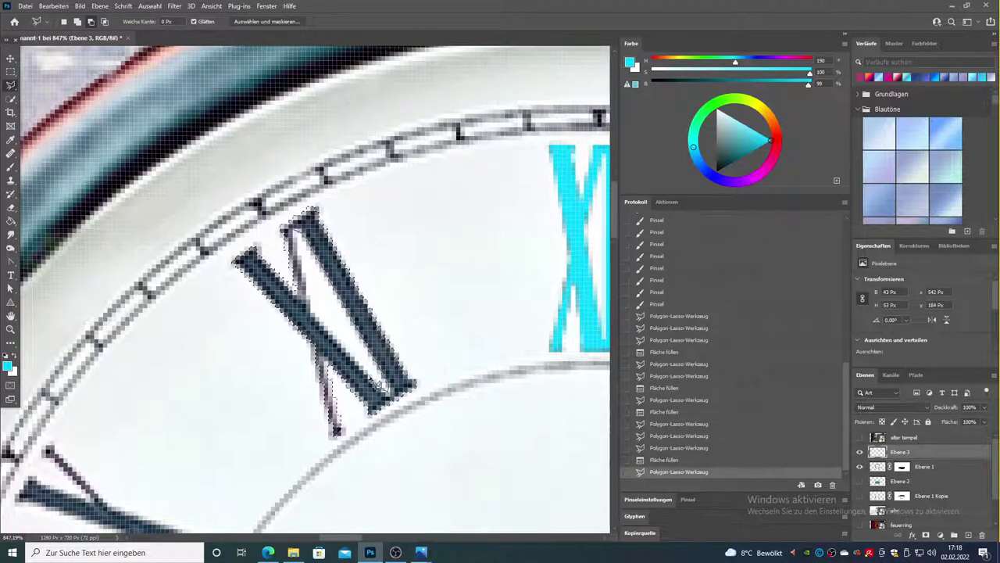
{"action": "key", "text": "alt+BackSpace"}
{"action": "scroll", "coordinate": [290, 307], "scroll_direction": "left", "scroll_amount": 5}
{"action": "scroll", "coordinate": [289, 307], "scroll_direction": "down", "scroll_amount": 3}
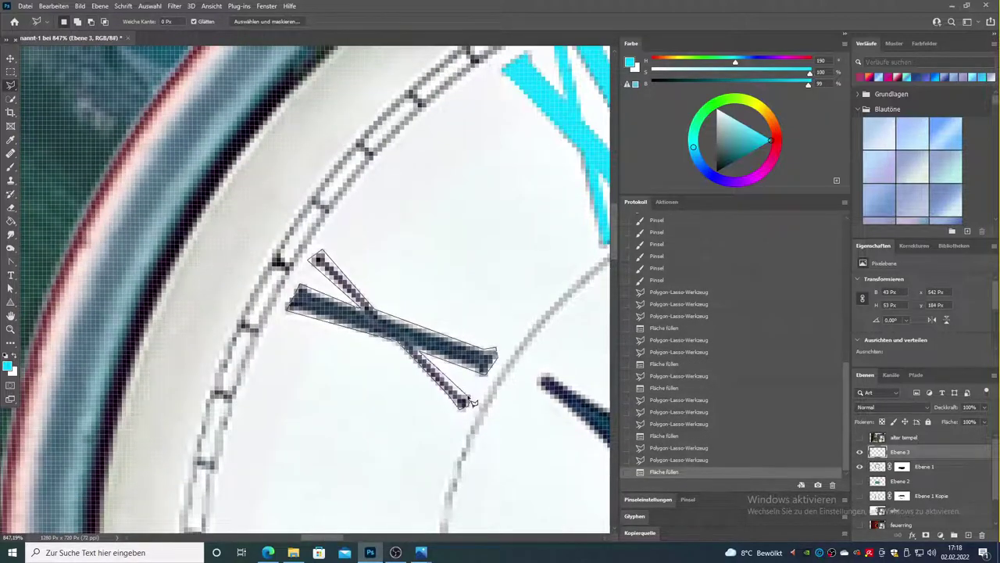
{"action": "left_click", "coordinate": [472, 401]}
{"action": "key", "text": "alt+BackSpace"}
Fill the IX numeral and the striped numeral with cyan.
{"action": "scroll", "coordinate": [372, 354], "scroll_direction": "down", "scroll_amount": 3}
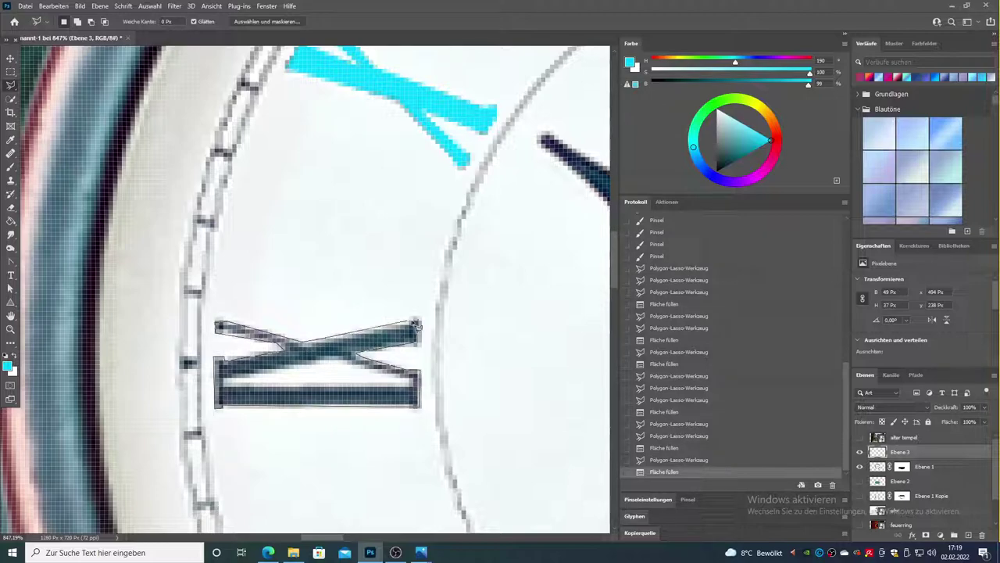
{"action": "left_click", "coordinate": [388, 335]}
{"action": "key", "text": "alt+BackSpace"}
{"action": "scroll", "coordinate": [361, 412], "scroll_direction": "down", "scroll_amount": 5}
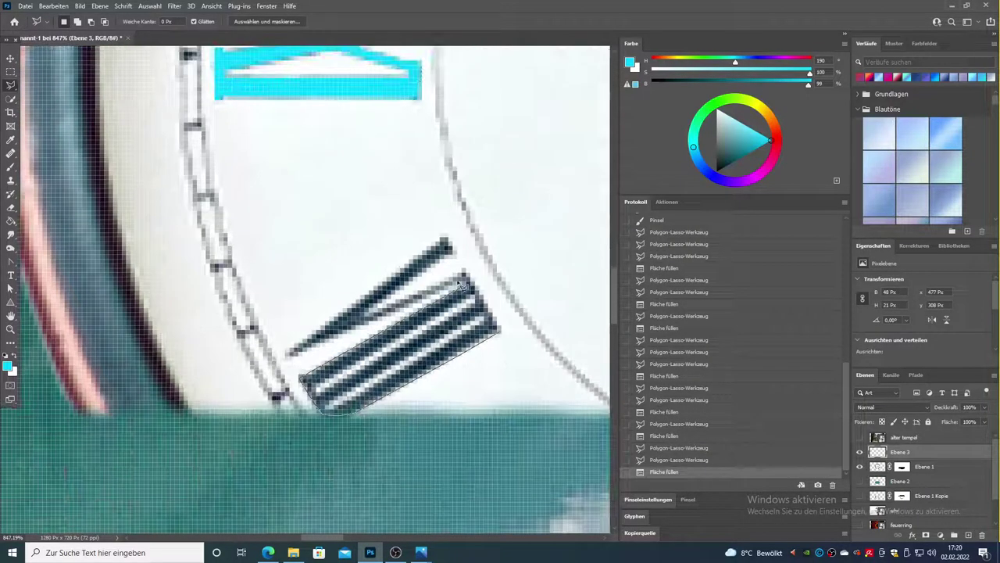
{"action": "left_click", "coordinate": [504, 334]}
{"action": "key", "text": "alt+BackSpace"}
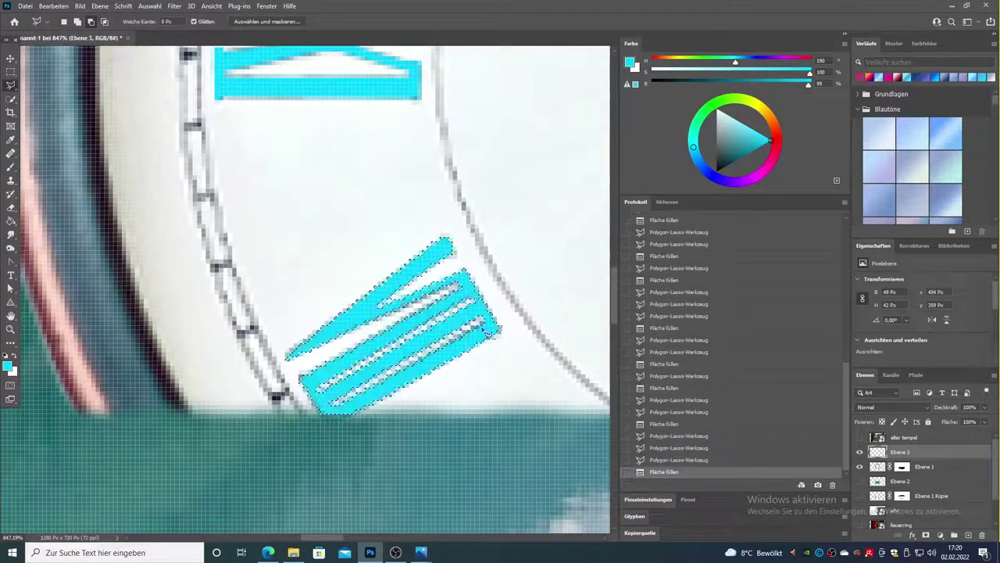
Deselect, zoom out and give the cyan numeral layer an outer glow (Schein nach außen).
{"action": "key", "text": "ctrl+0"}
{"action": "key", "text": "ctrl+d"}
{"action": "key", "text": "m"}
{"action": "double_click", "coordinate": [938, 456]}
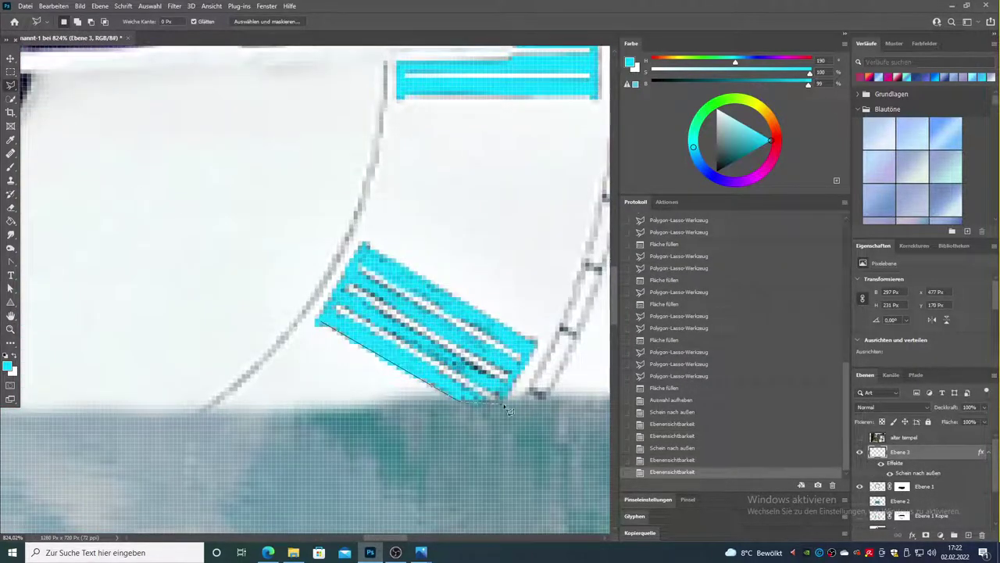
Outline the remaining white stripe on the clock.
{"action": "left_click", "coordinate": [363, 271]}
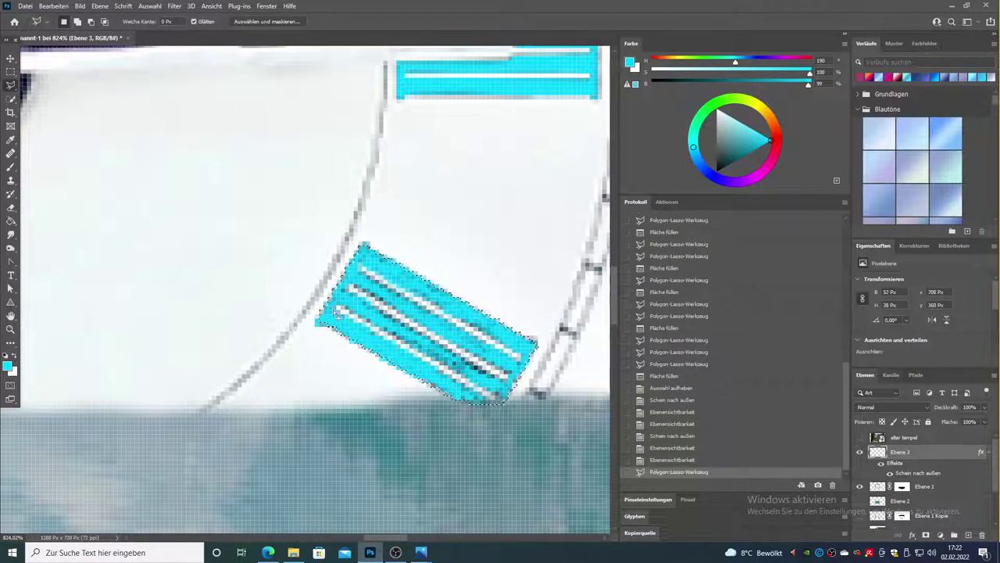
{"action": "left_click", "coordinate": [518, 355]}
{"action": "left_click", "coordinate": [516, 360]}
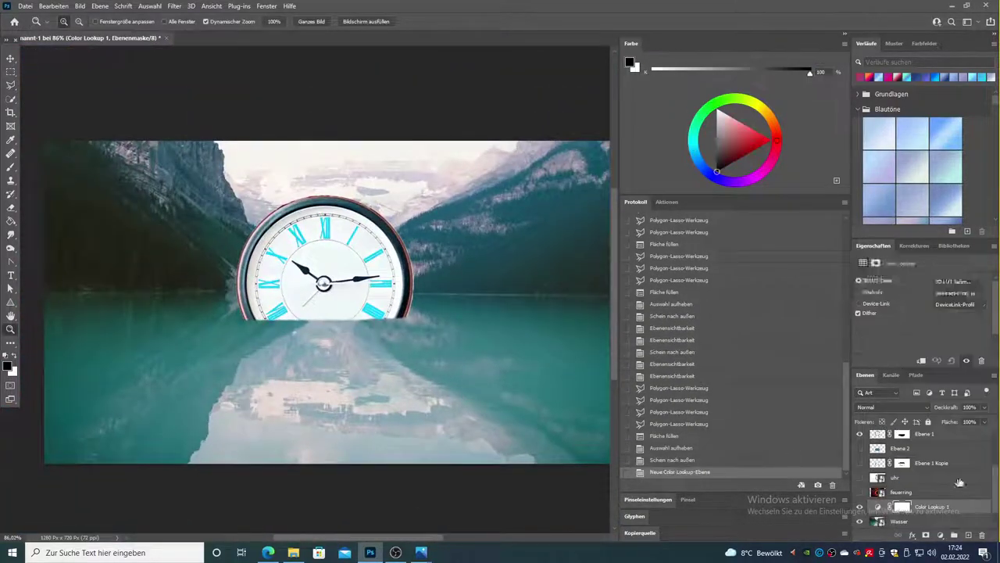
Apply the NightFromDay.3DL colour lookup and brighten the clock's left side on its mask.
{"action": "left_click", "coordinate": [959, 280]}
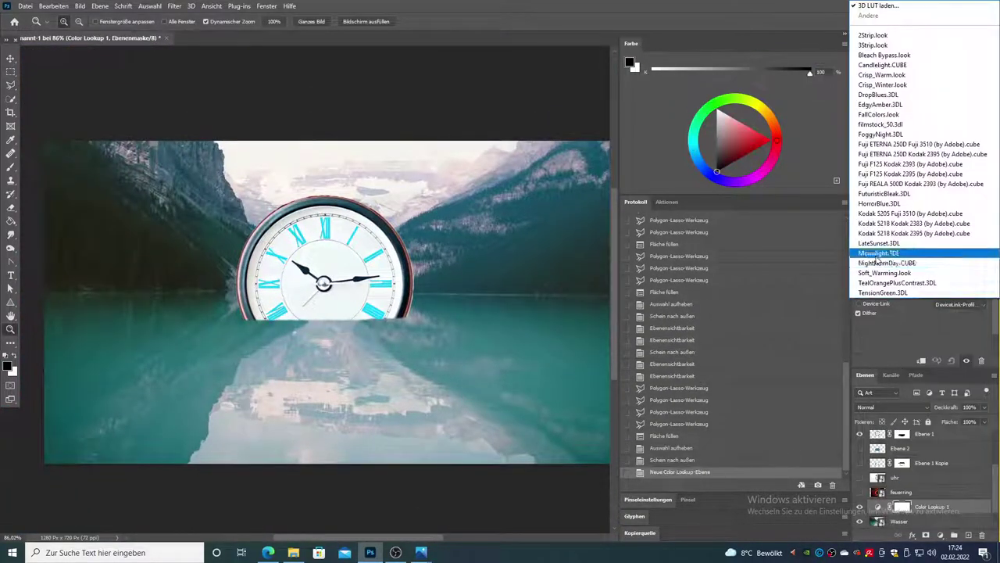
{"action": "left_click", "coordinate": [938, 253]}
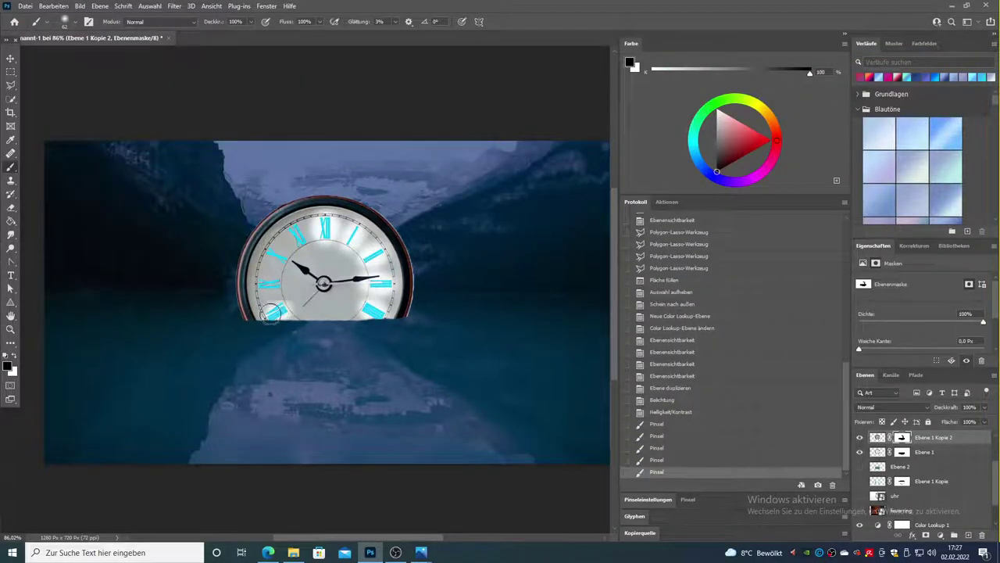
{"action": "left_click_drag", "start_coordinate": [277, 313], "coordinate": [320, 260]}
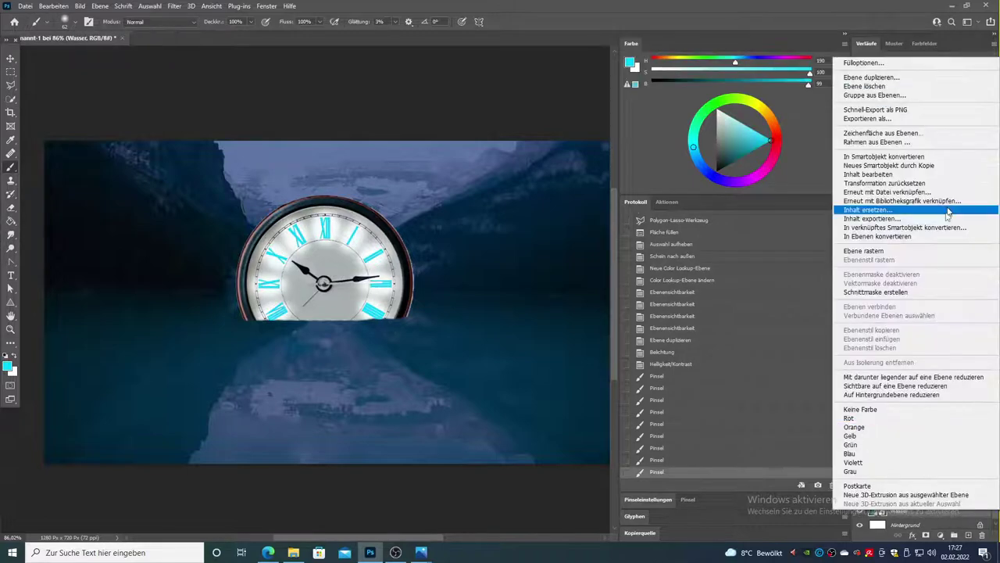
{"action": "left_click", "coordinate": [860, 491]}
{"action": "left_click", "coordinate": [860, 491]}
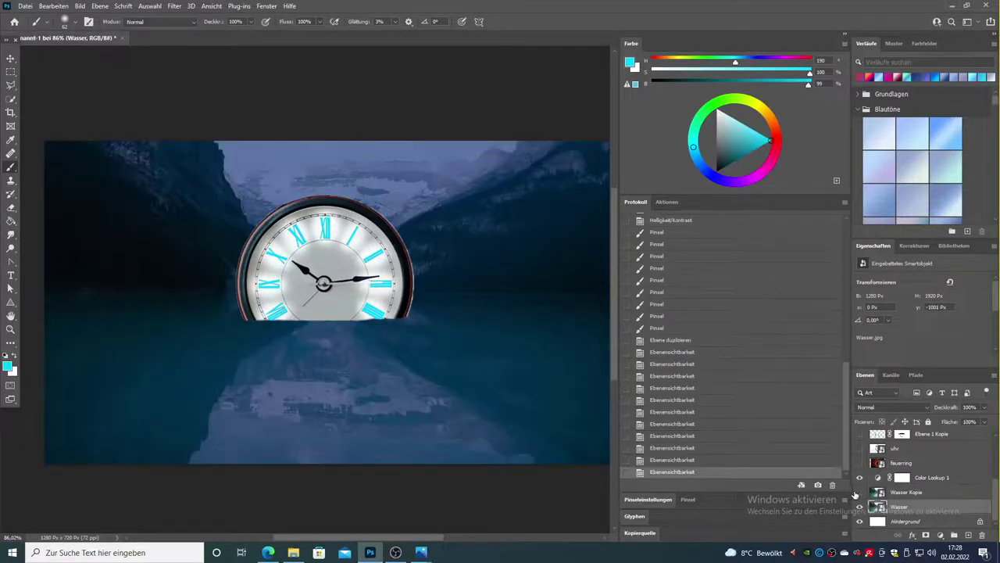
{"action": "key", "text": "ctrl+z"}
{"action": "key", "text": "ctrl+z"}
{"action": "key", "text": "ctrl+z"}
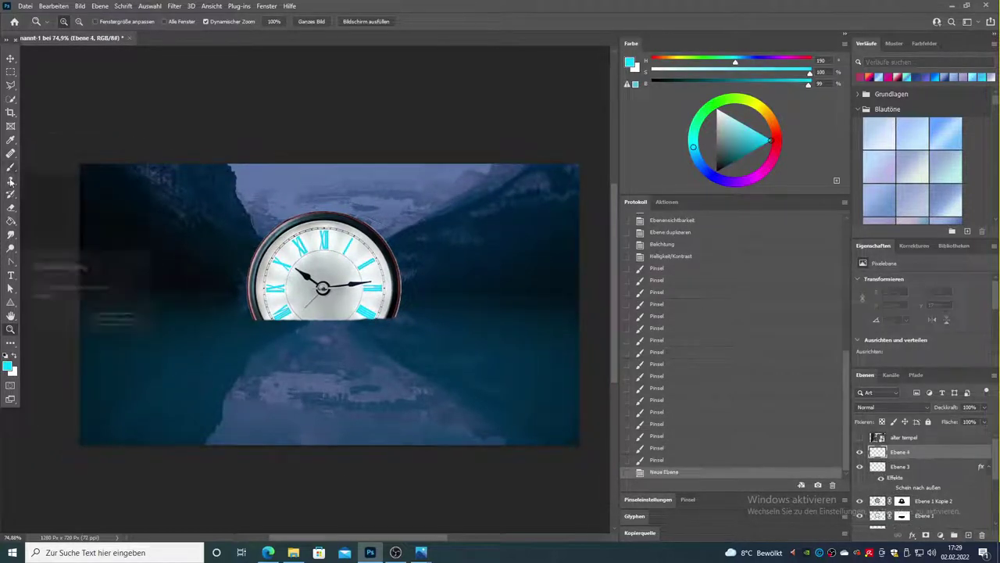
{"action": "left_click", "coordinate": [10, 167]}
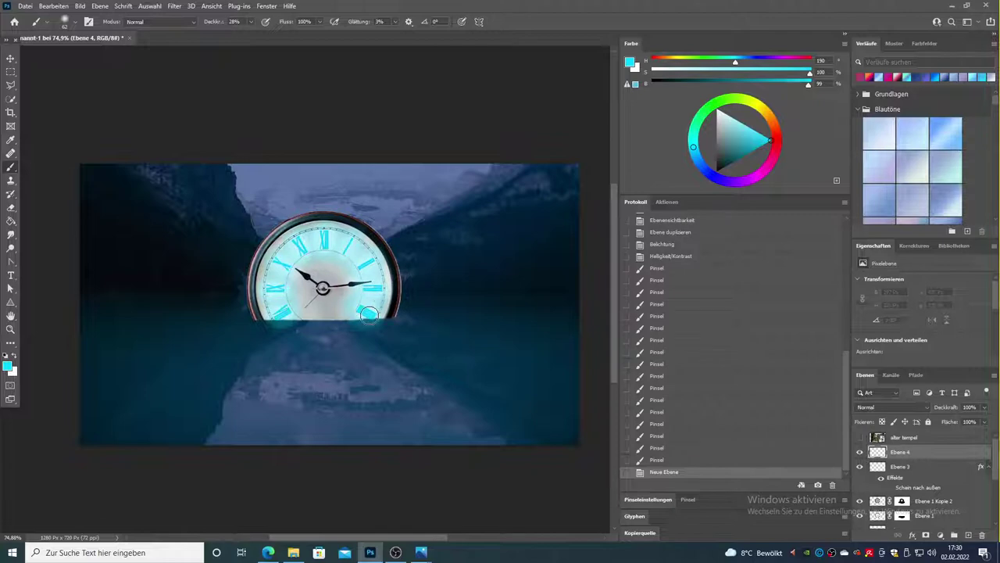
Zoom to the clock centre and paint its dark ring light cyan at 24% opacity.
{"action": "key", "text": "z"}
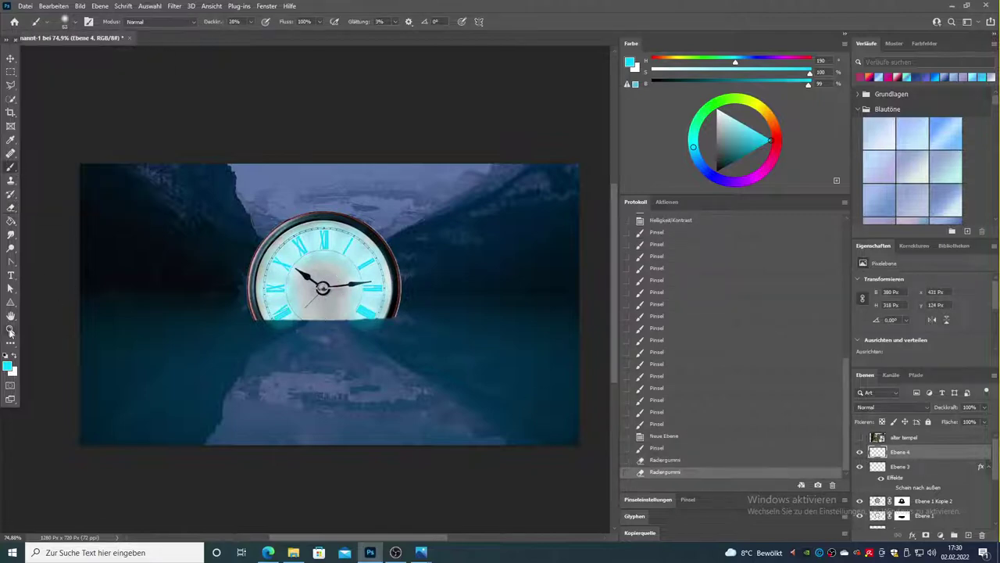
{"action": "left_click_drag", "start_coordinate": [385, 282], "coordinate": [414, 282]}
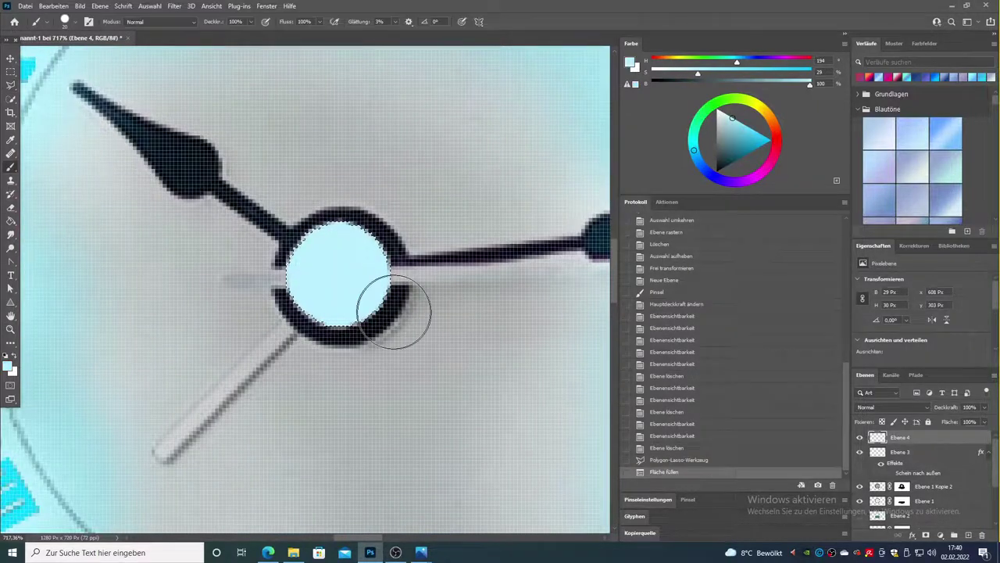
{"action": "left_click", "coordinate": [859, 438]}
{"action": "key", "text": "2"}
{"action": "key", "text": "4"}
{"action": "left_click", "coordinate": [331, 262]}
{"action": "mouse_move", "coordinate": [320, 261]}
{"action": "left_mouse_down"}
{"action": "mouse_move", "coordinate": [361, 304]}
{"action": "mouse_move", "coordinate": [324, 274]}
{"action": "mouse_move", "coordinate": [334, 245]}
{"action": "mouse_move", "coordinate": [346, 268]}
{"action": "left_mouse_up"}
With a larger brush, spread more glow over the grey ring and around the centre.
{"action": "left_click", "coordinate": [65, 21]}
{"action": "left_click", "coordinate": [78, 100]}
{"action": "key", "text": "z"}
{"action": "left_click_drag", "start_coordinate": [375, 313], "coordinate": [331, 350]}
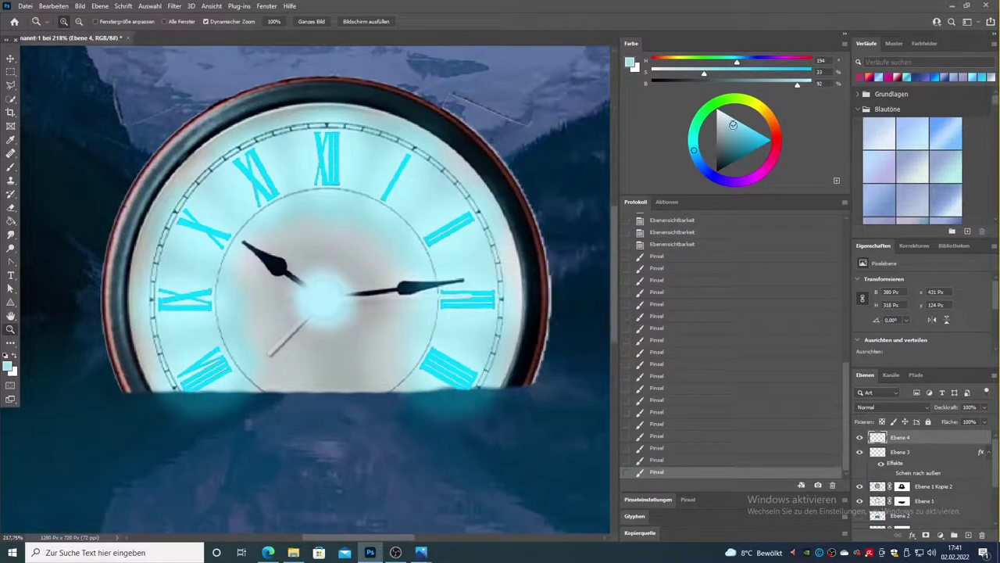
Add small darker teal dabs at the clock centre with a brush shrunk to 6 px.
{"action": "key", "text": "b"}
{"action": "left_click", "coordinate": [65, 21]}
{"action": "left_click", "coordinate": [323, 297]}
{"action": "left_click", "coordinate": [65, 21]}
{"action": "left_click", "coordinate": [371, 314]}
{"action": "left_click", "coordinate": [65, 21]}
{"action": "left_click", "coordinate": [65, 21]}
{"action": "left_click", "coordinate": [65, 21]}
{"action": "left_click", "coordinate": [324, 303]}
Select the Rauch smoke brush and add a new layer for the centre glow.
{"action": "left_click", "coordinate": [323, 298]}
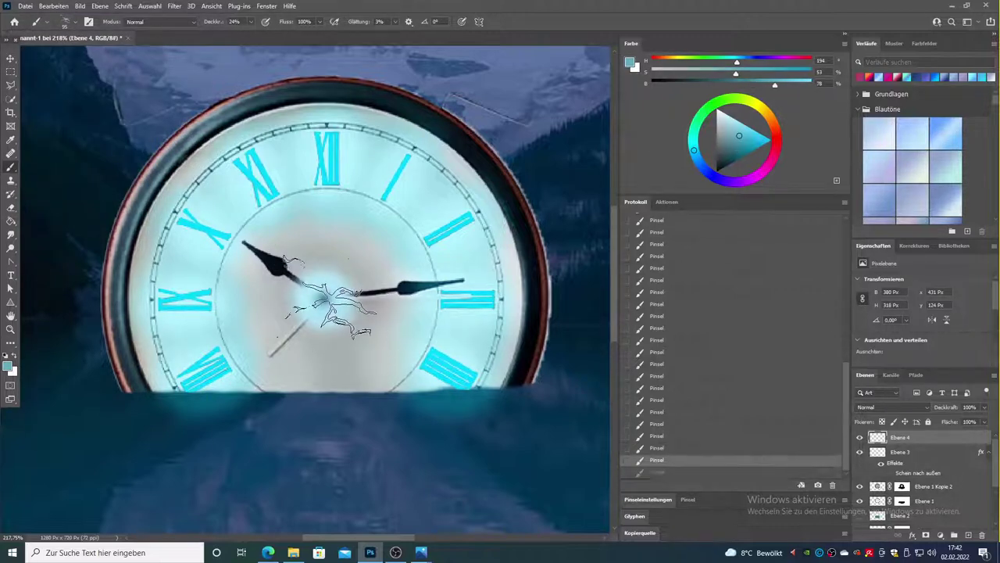
{"action": "left_click", "coordinate": [65, 21]}
{"action": "left_click", "coordinate": [688, 499]}
{"action": "left_click", "coordinate": [664, 467]}
{"action": "left_click", "coordinate": [65, 21]}
On a new layer, shrink the glow and place it at the clock centre.
{"action": "key", "text": "v"}
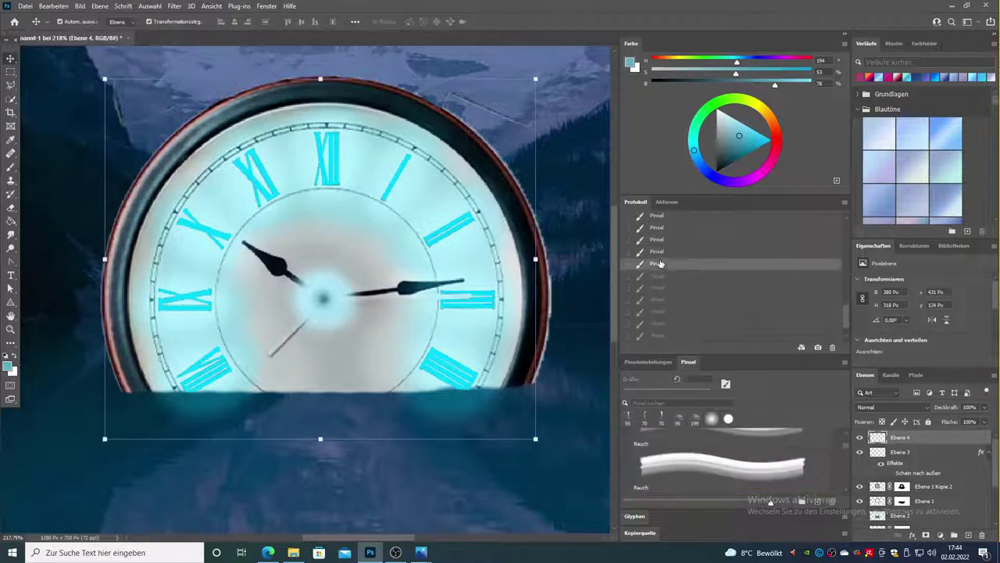
{"action": "key", "text": "ctrl+shift+alt+n"}
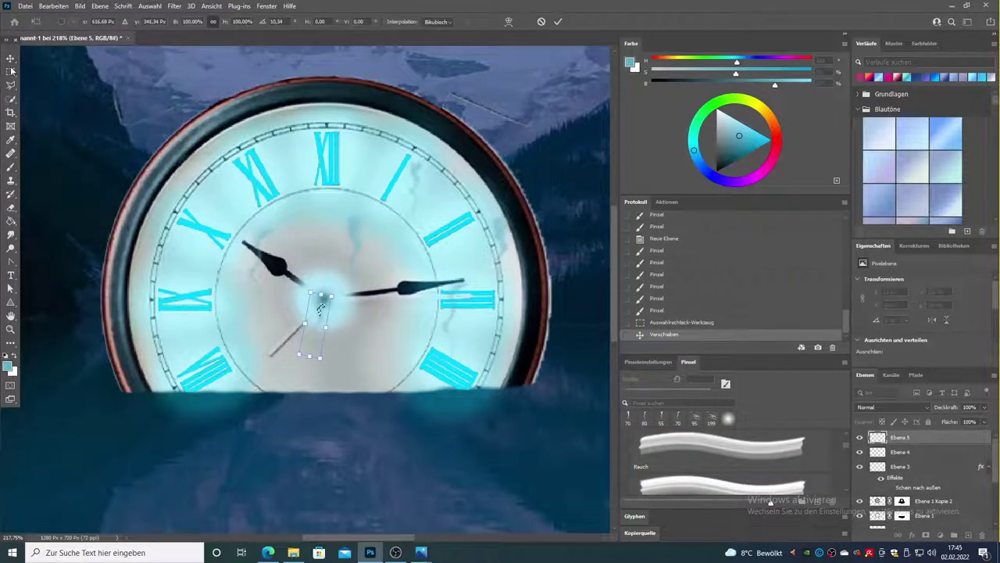
{"action": "left_click_drag", "start_coordinate": [407, 191], "coordinate": [346, 286]}
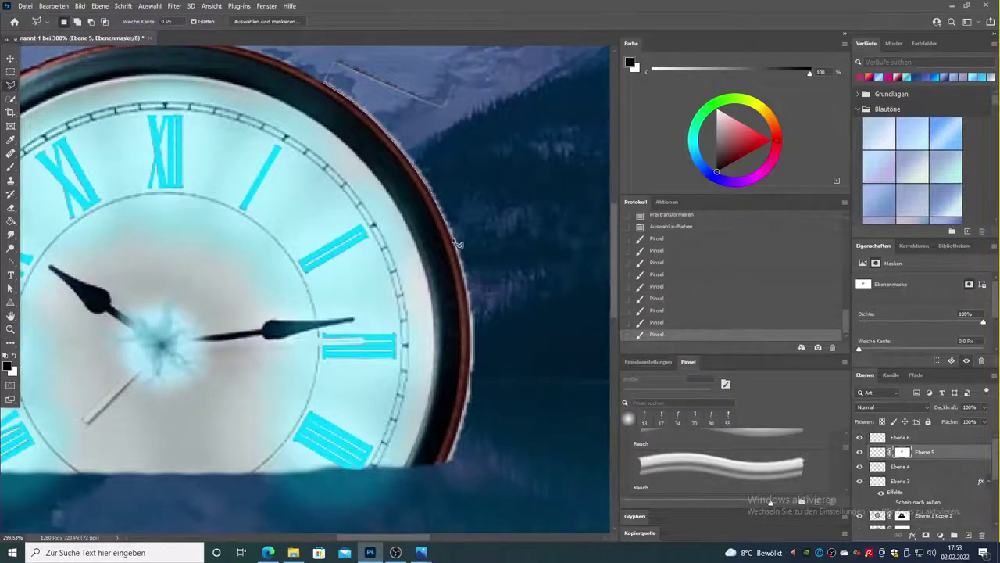
Start a selection by marking points along the clock rim.
{"action": "scroll", "coordinate": [447, 467], "scroll_direction": "up", "scroll_amount": 5}
{"action": "left_click", "coordinate": [586, 430]}
{"action": "left_click", "coordinate": [449, 185]}
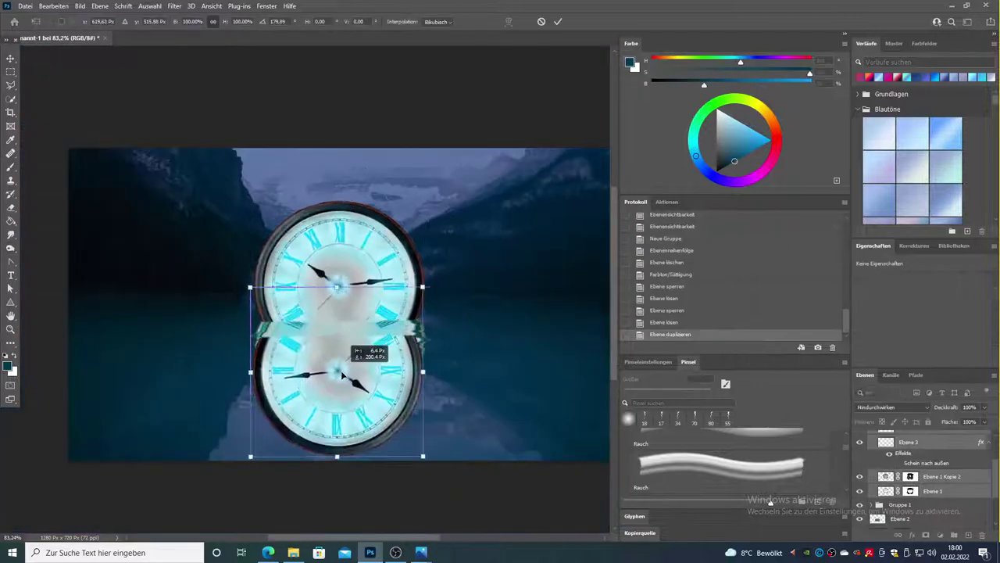
Move the flipped clock copy up directly beneath the original as its reflection.
{"action": "left_click_drag", "start_coordinate": [357, 346], "coordinate": [357, 328]}
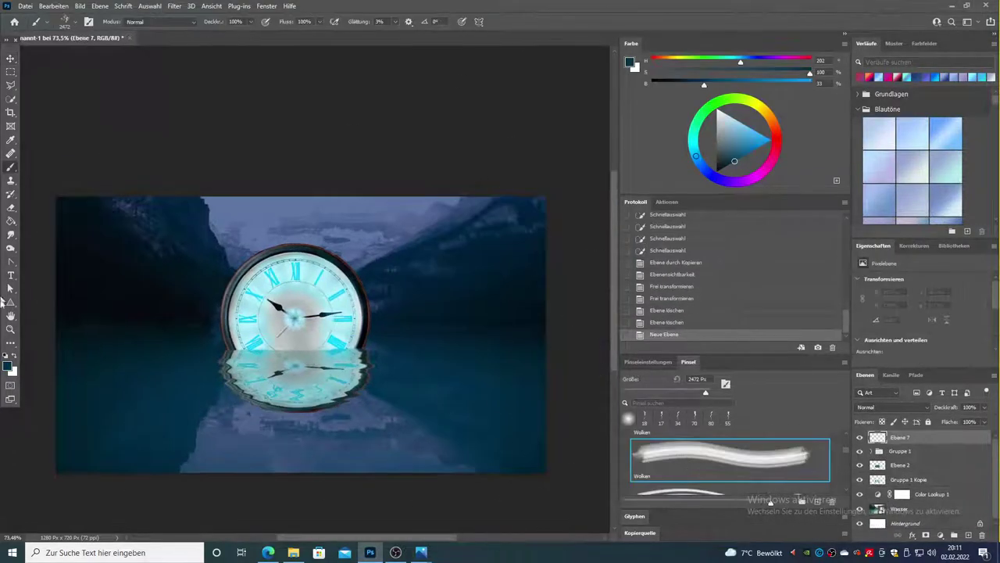
{"action": "left_click", "coordinate": [65, 21]}
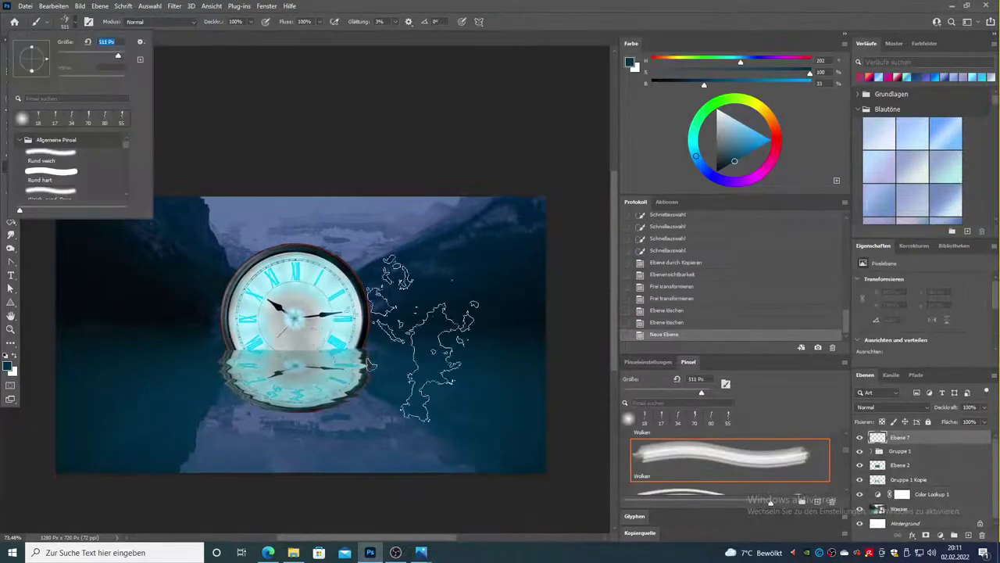
Paint light cloud fog across the lake and enlarge the cloud patch over the upper left.
{"action": "key", "text": "x"}
{"action": "left_click", "coordinate": [539, 204]}
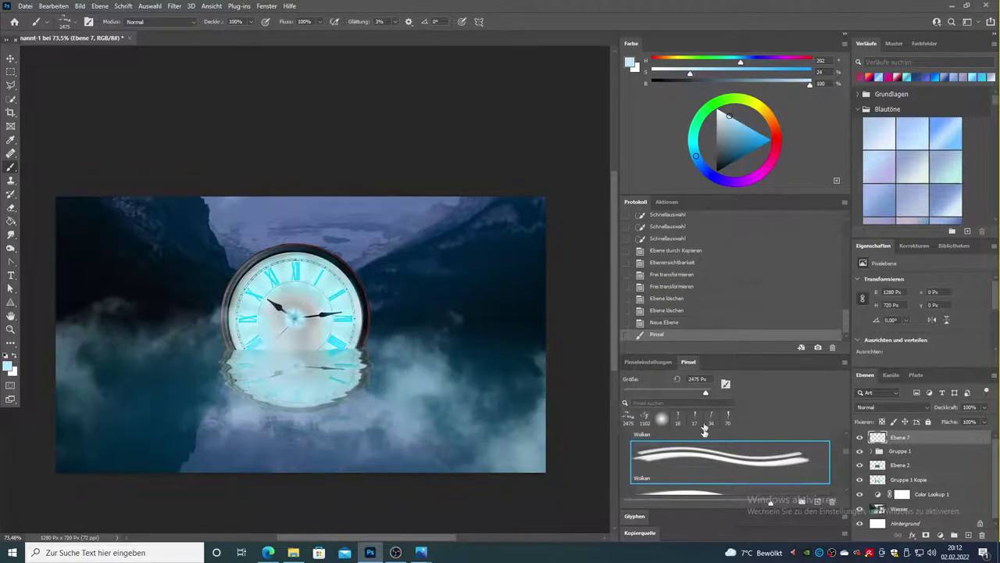
{"action": "left_click", "coordinate": [539, 204]}
{"action": "left_click_drag", "start_coordinate": [946, 407], "coordinate": [926, 420]}
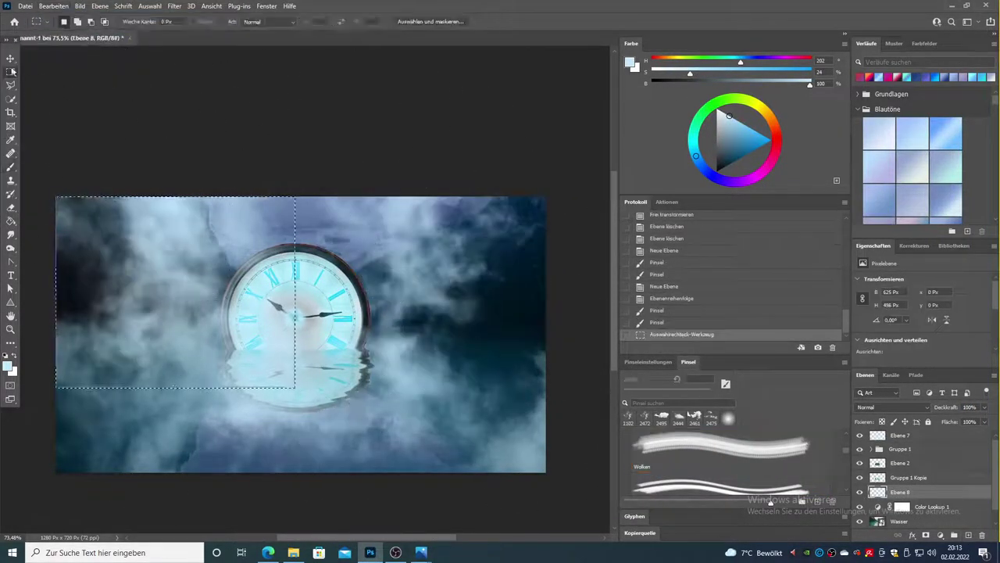
{"action": "key", "text": "ctrl+t"}
{"action": "left_click_drag", "start_coordinate": [212, 245], "coordinate": [224, 346]}
{"action": "key", "text": "Return"}
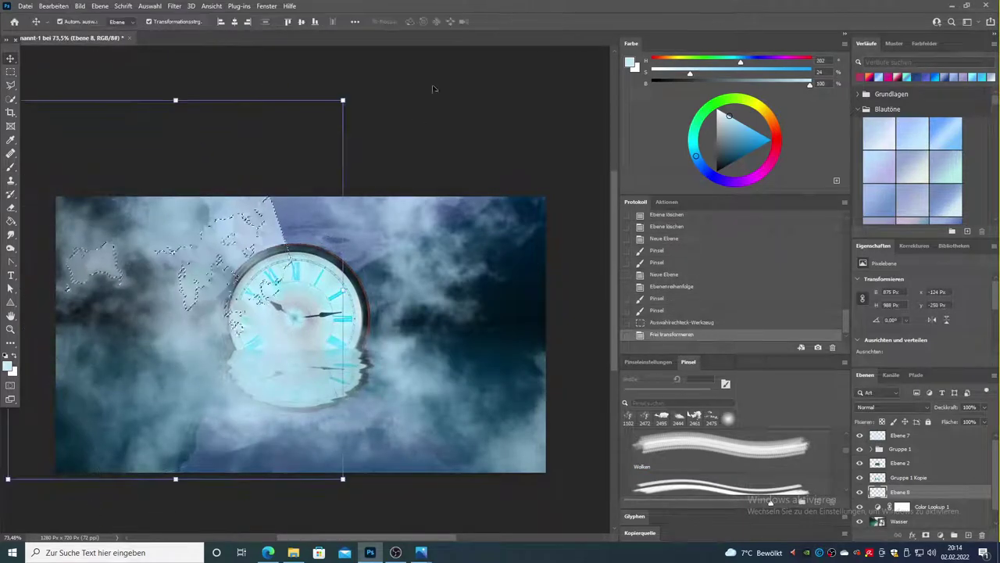
Lower the Ebene 7 fog layer's opacity to 25%.
{"action": "key", "text": "b"}
{"action": "left_click", "coordinate": [899, 435]}
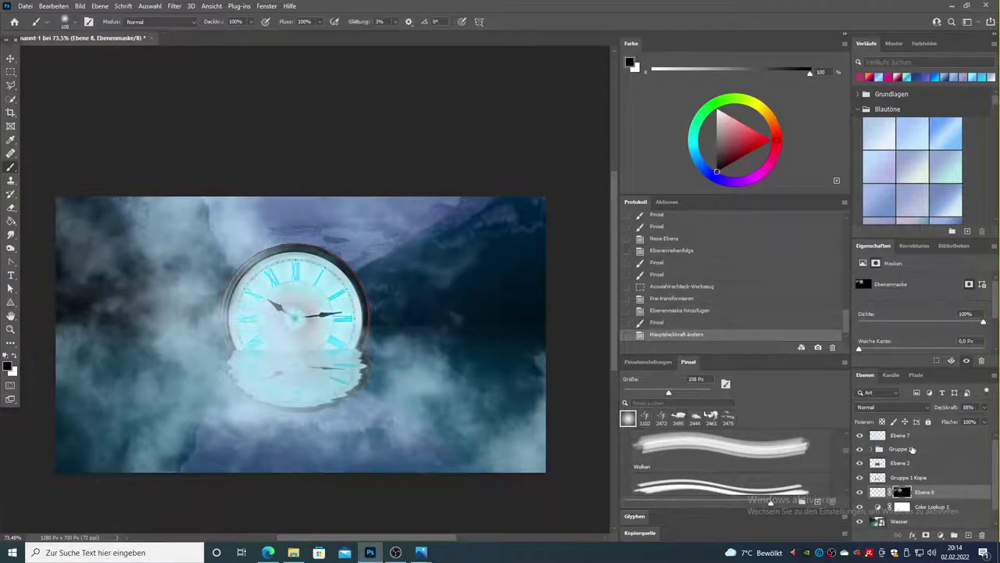
{"action": "type", "text": "25"}
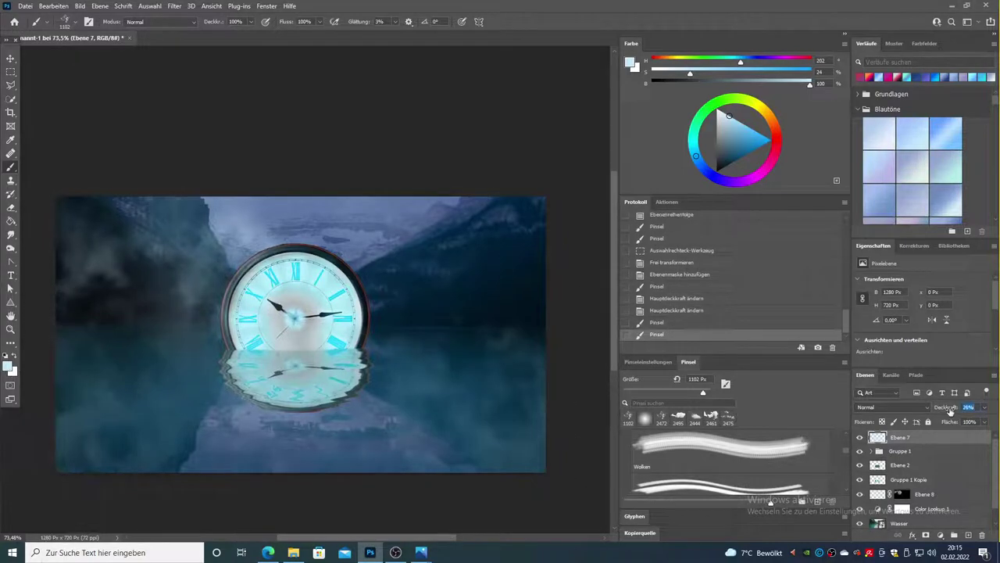
Set up a soft brush on the Ebene 8 cloud layer's mask to fade the clouds.
{"action": "left_click", "coordinate": [901, 478]}
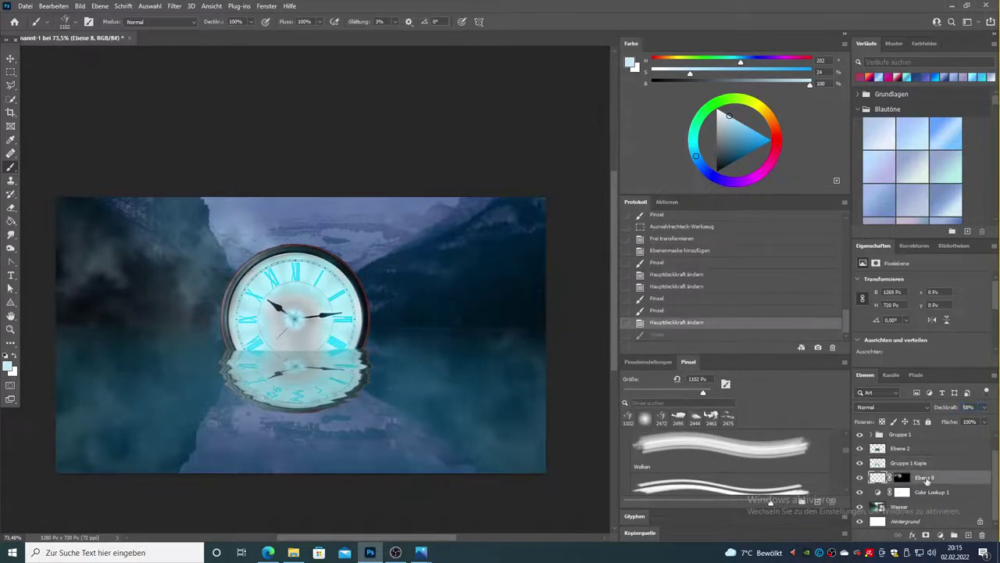
{"action": "left_click", "coordinate": [66, 21]}
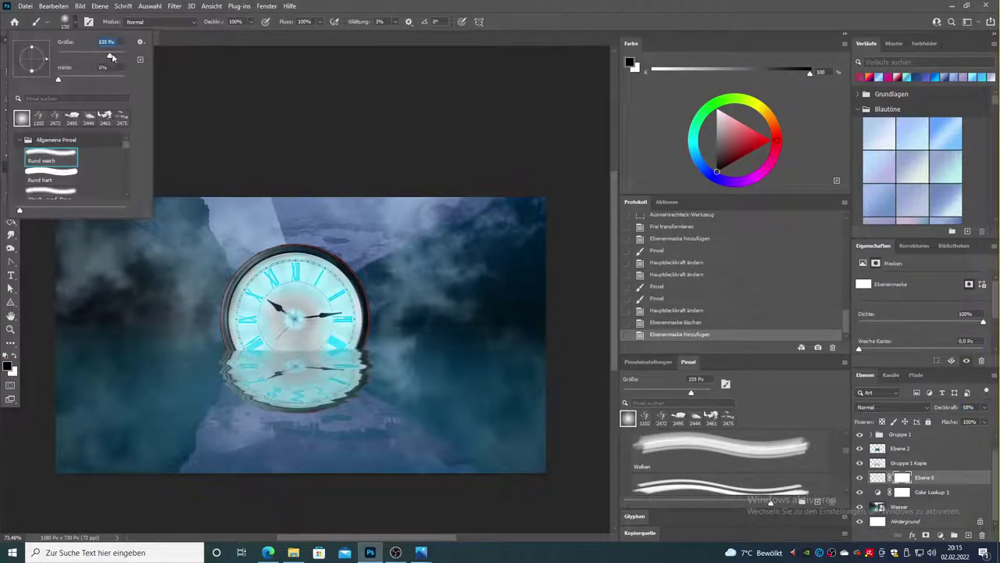
{"action": "double_click", "coordinate": [29, 118]}
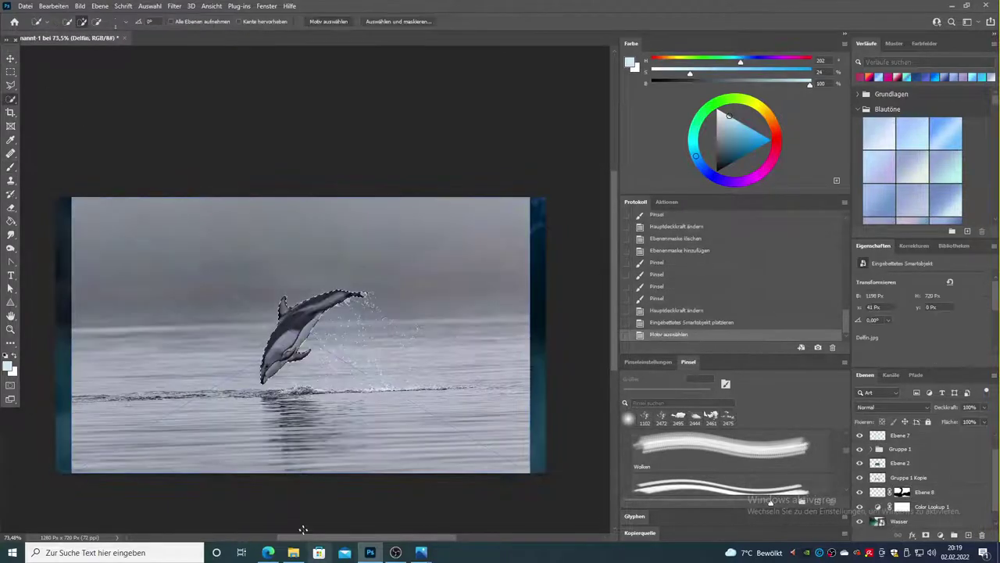
{"action": "scroll", "coordinate": [302, 285], "scroll_direction": "up", "scroll_amount": 5}
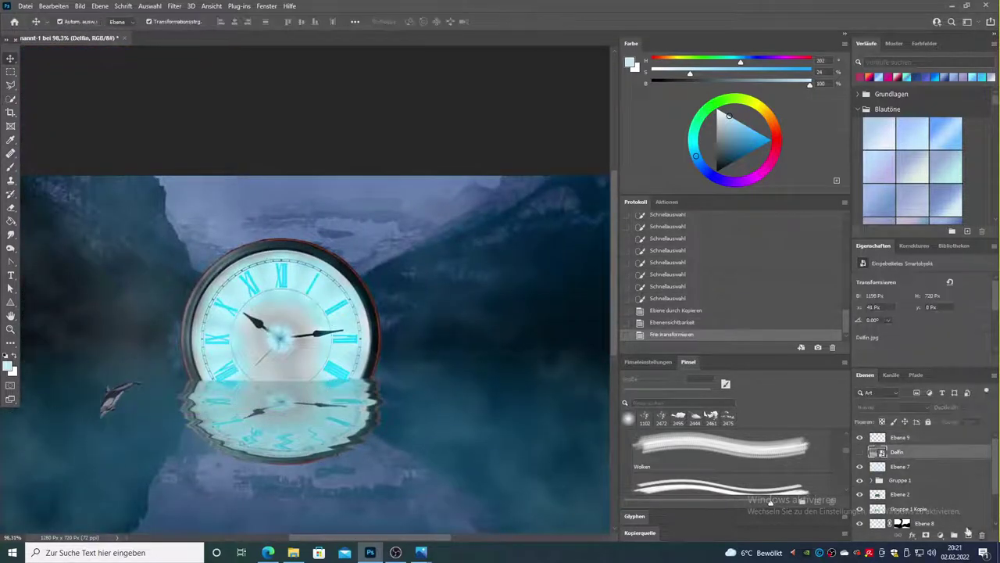
Move the dolphin layer beneath Ebene 7 and confirm its 85×47 px size.
{"action": "left_click_drag", "start_coordinate": [915, 458], "coordinate": [916, 460]}
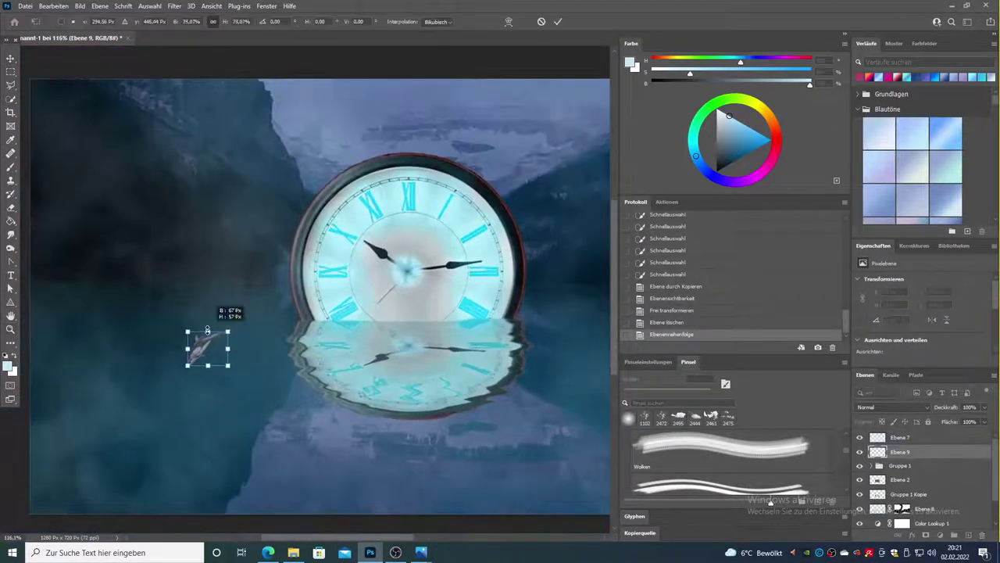
{"action": "key", "text": "Return"}
{"action": "key", "text": "b"}
{"action": "scroll", "coordinate": [727, 461], "scroll_direction": "down", "scroll_amount": 3}
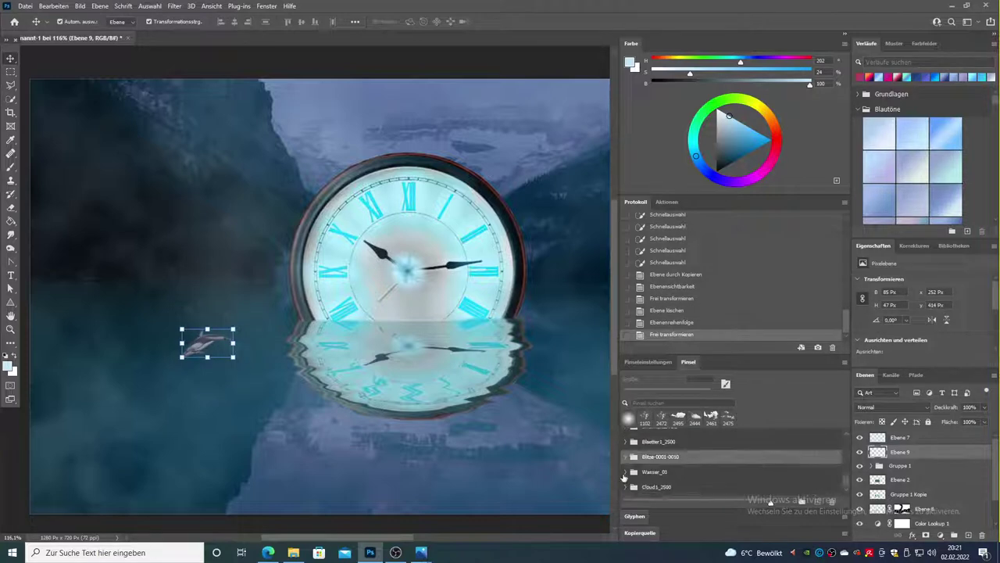
Paint a water splash beside the dolphin on a new layer, then resize and tilt it.
{"action": "left_click", "coordinate": [727, 449]}
{"action": "key", "text": "Escape"}
{"action": "key", "text": "ctrl+shift+alt+n"}
{"action": "left_click", "coordinate": [226, 386]}
{"action": "key", "text": "ctrl+t"}
{"action": "left_click_drag", "start_coordinate": [232, 391], "coordinate": [232, 354]}
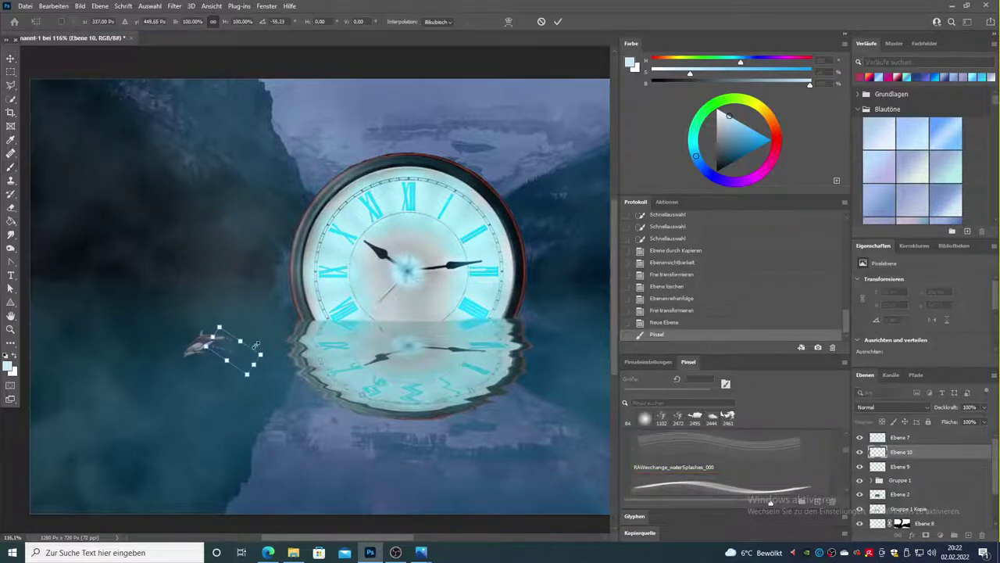
Commit the splash transform, compare it visibly, then select and transform another splash area by the dolphin.
{"action": "key", "text": "Return"}
{"action": "left_click", "coordinate": [860, 452]}
{"action": "left_click", "coordinate": [860, 451]}
{"action": "left_click", "coordinate": [192, 169]}
{"action": "key", "text": "m"}
{"action": "left_click_drag", "start_coordinate": [188, 327], "coordinate": [242, 338]}
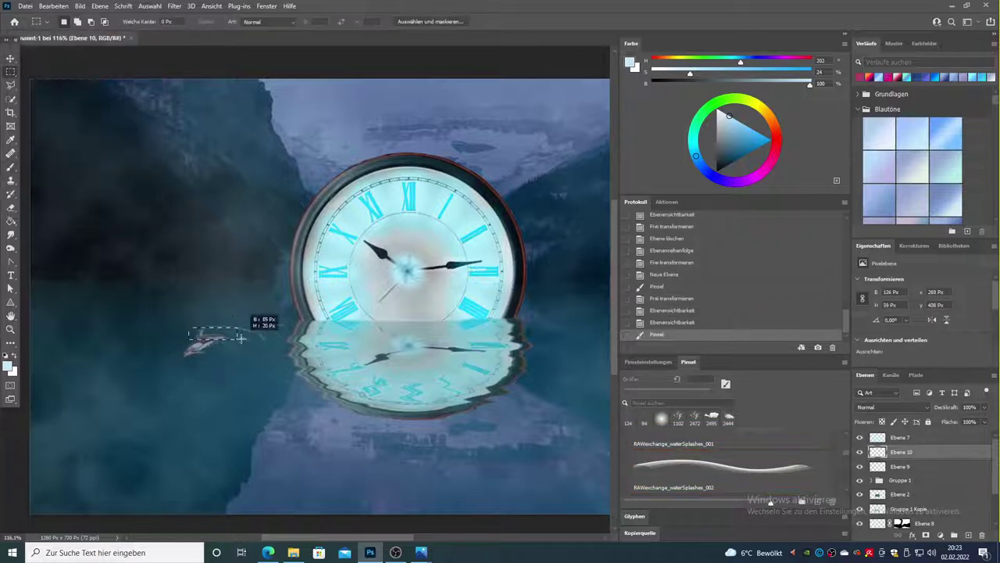
{"action": "key", "text": "l"}
{"action": "left_click", "coordinate": [217, 318]}
{"action": "key", "text": "ctrl+t"}
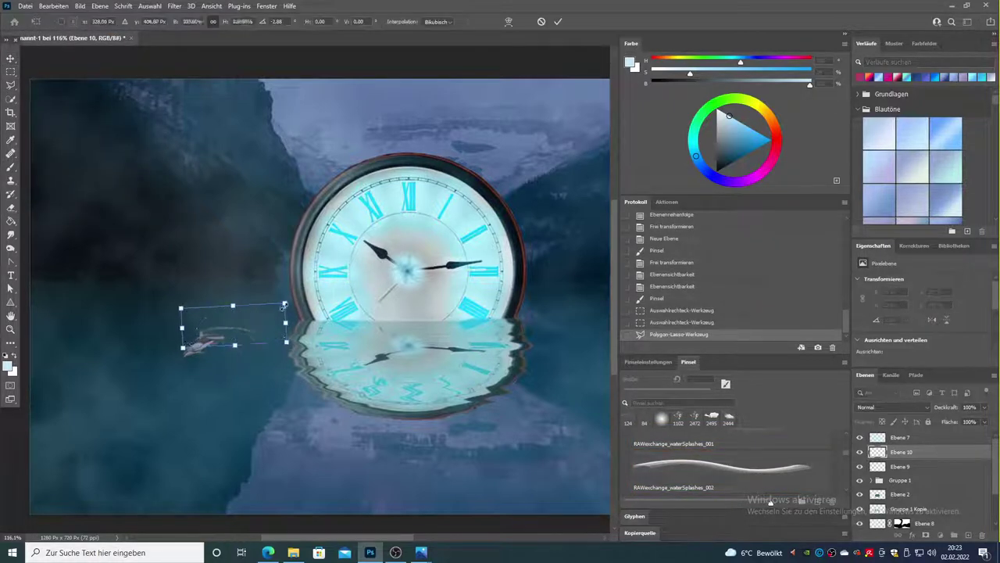
{"action": "key", "text": "Return"}
Undo the last two splash strokes and switch to a different water-splash brush preset.
{"action": "key", "text": "b"}
{"action": "right_click", "coordinate": [223, 219]}
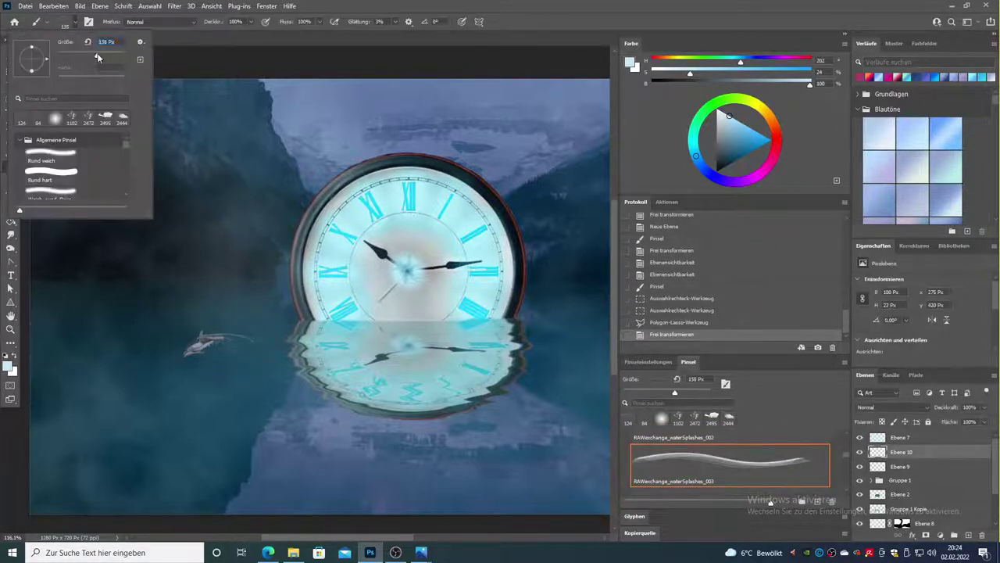
{"action": "key", "text": "ctrl+z"}
{"action": "left_click", "coordinate": [729, 467]}
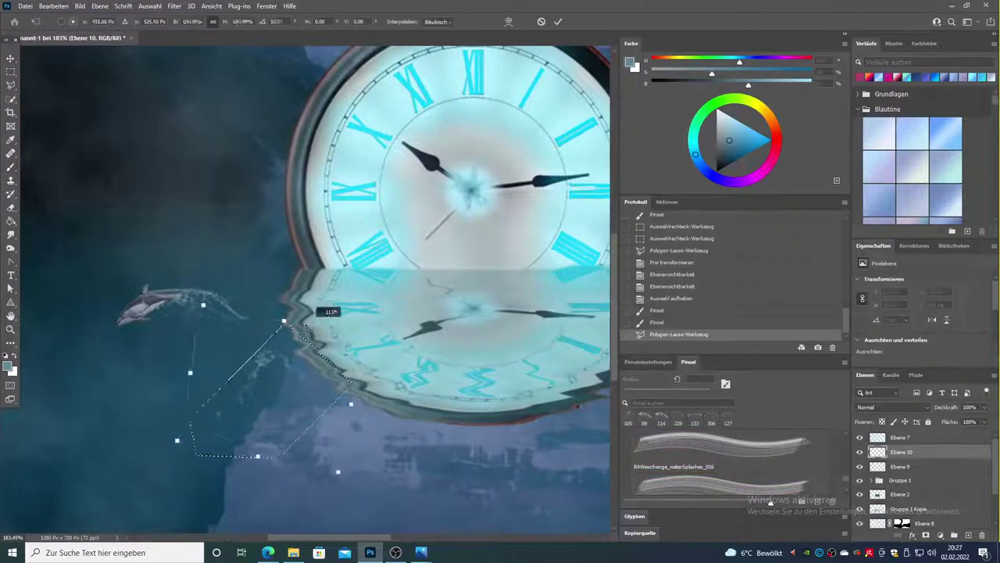
{"action": "key", "text": "Return"}
{"action": "key", "text": "ctrl+d"}
Paint a splash trail behind the dolphin, then move, rotate and shrink it beside the dolphin.
{"action": "key", "text": "b"}
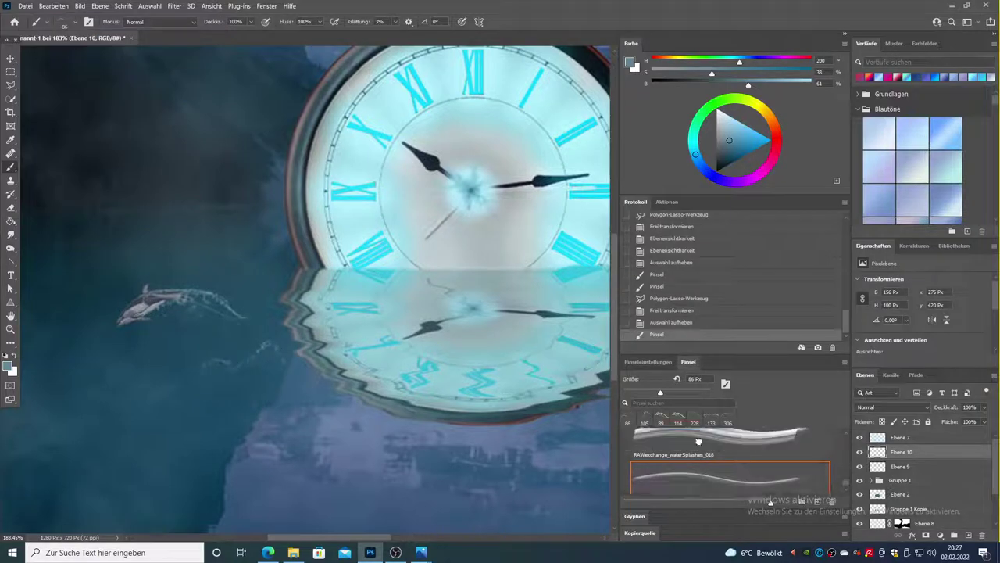
{"action": "left_click", "coordinate": [264, 350]}
{"action": "left_click", "coordinate": [263, 350]}
{"action": "key", "text": "ctrl+t"}
{"action": "left_click_drag", "start_coordinate": [258, 340], "coordinate": [234, 359]}
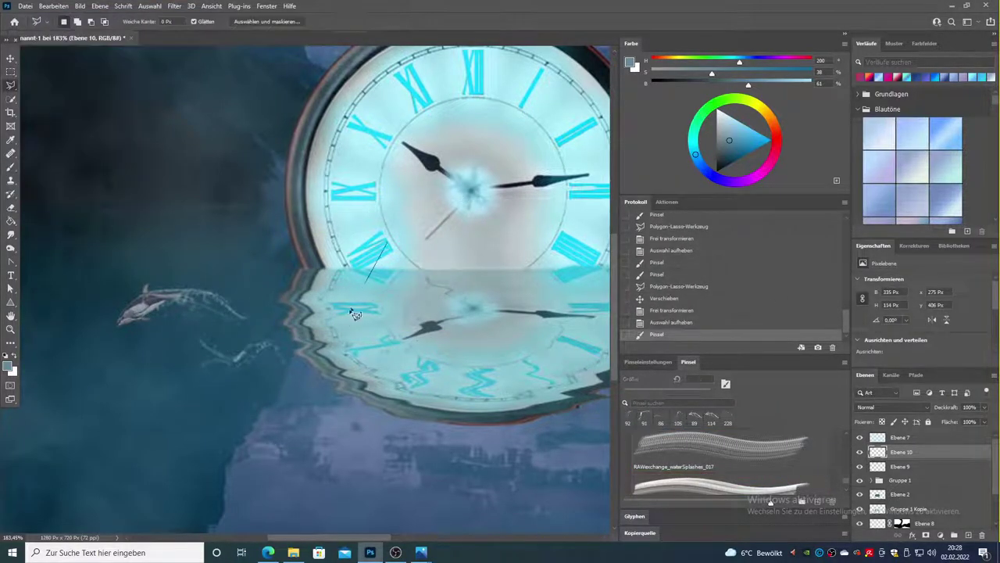
{"action": "left_click_drag", "start_coordinate": [287, 274], "coordinate": [242, 331]}
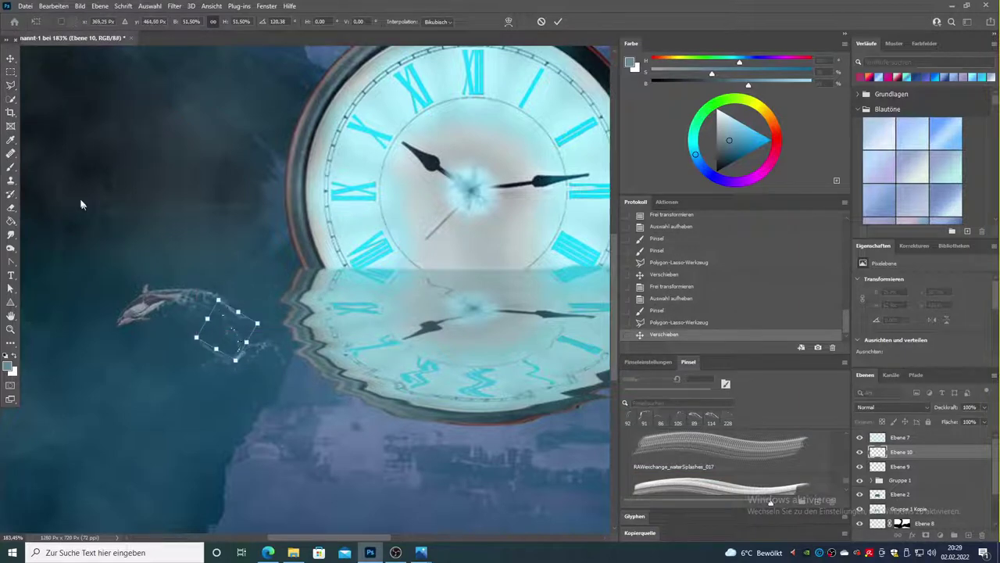
{"action": "key", "text": "Return"}
{"action": "key", "text": "ctrl+d"}
Flip the splash horizontally and scale it down beside the dolphin.
{"action": "key", "text": "z"}
{"action": "scroll", "coordinate": [167, 323], "scroll_direction": "down", "scroll_amount": 3}
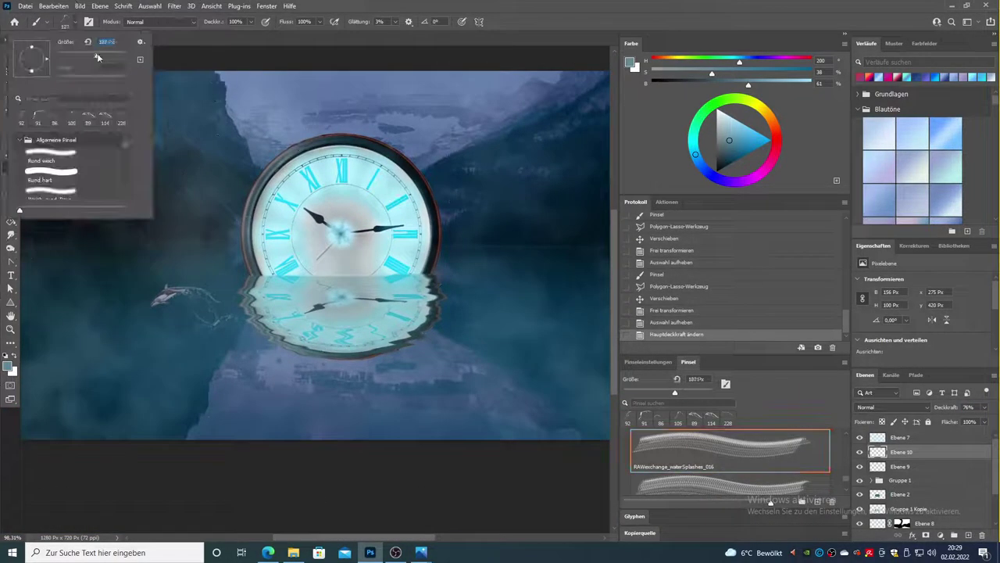
{"action": "key", "text": "ctrl+t"}
{"action": "right_click", "coordinate": [223, 318]}
{"action": "left_click", "coordinate": [282, 531]}
{"action": "left_click_drag", "start_coordinate": [171, 311], "coordinate": [162, 292]}
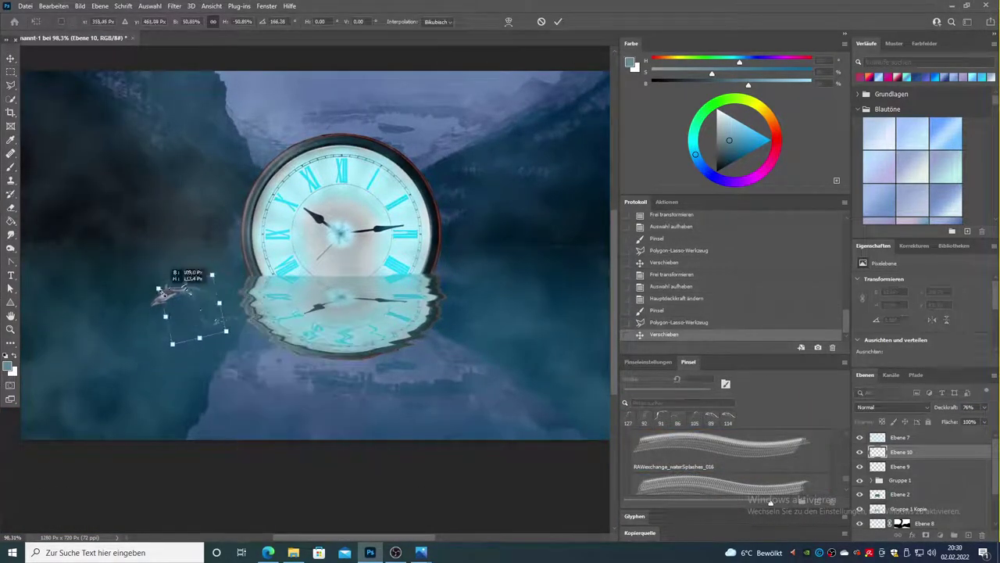
{"action": "key", "text": "Return"}
{"action": "key", "text": "ctrl+d"}
{"action": "key", "text": "l"}
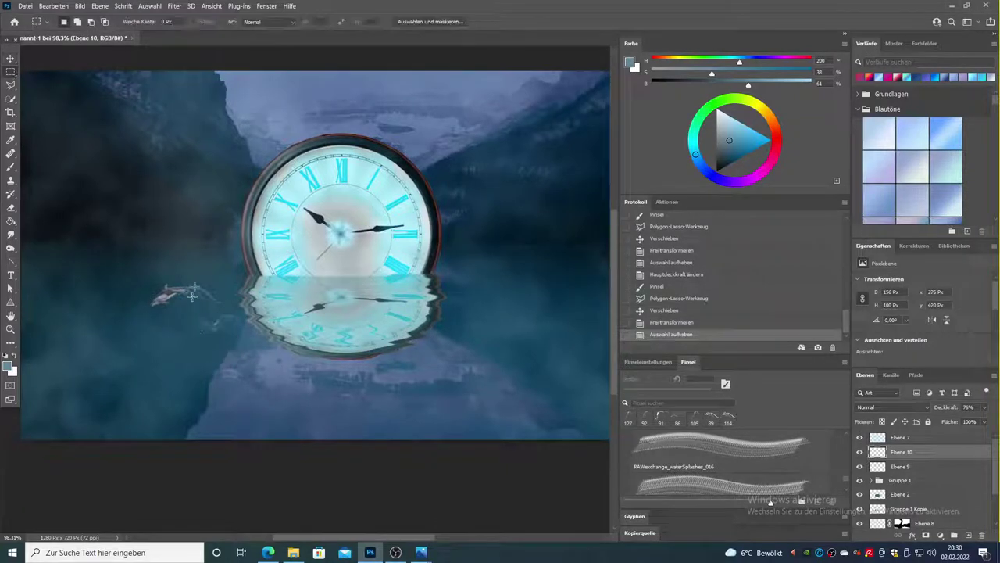
{"action": "left_click", "coordinate": [175, 5]}
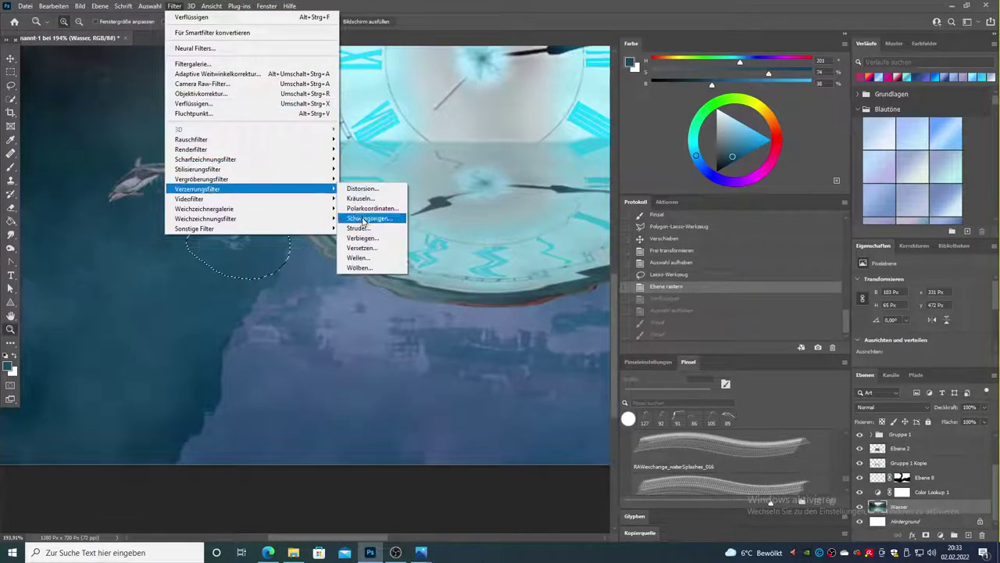
Apply the Wave distortion to the selected water, burn its tones and lower the splash layer opacity.
{"action": "mouse_move", "coordinate": [197, 189]}
{"action": "left_click", "coordinate": [367, 218]}
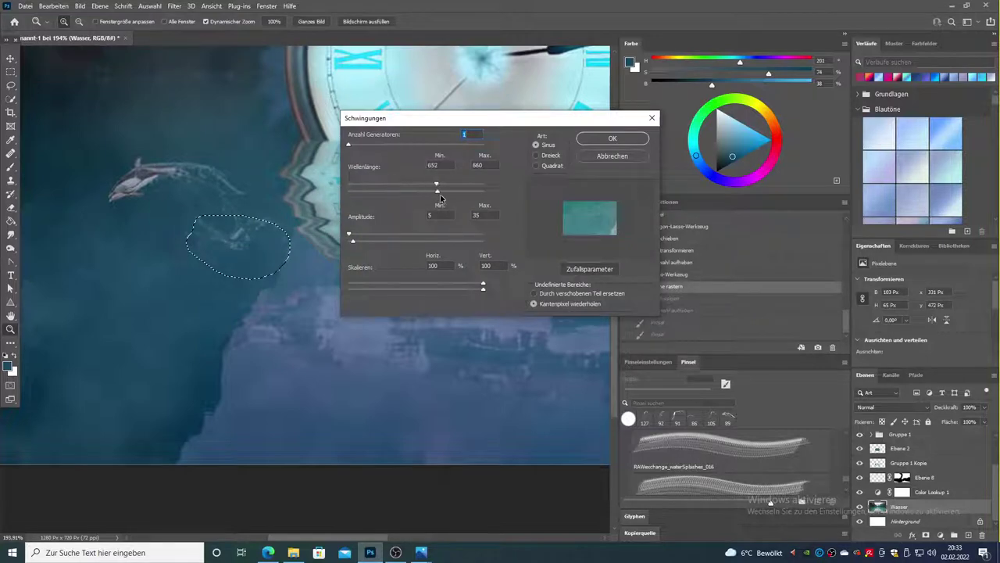
{"action": "left_click", "coordinate": [613, 139]}
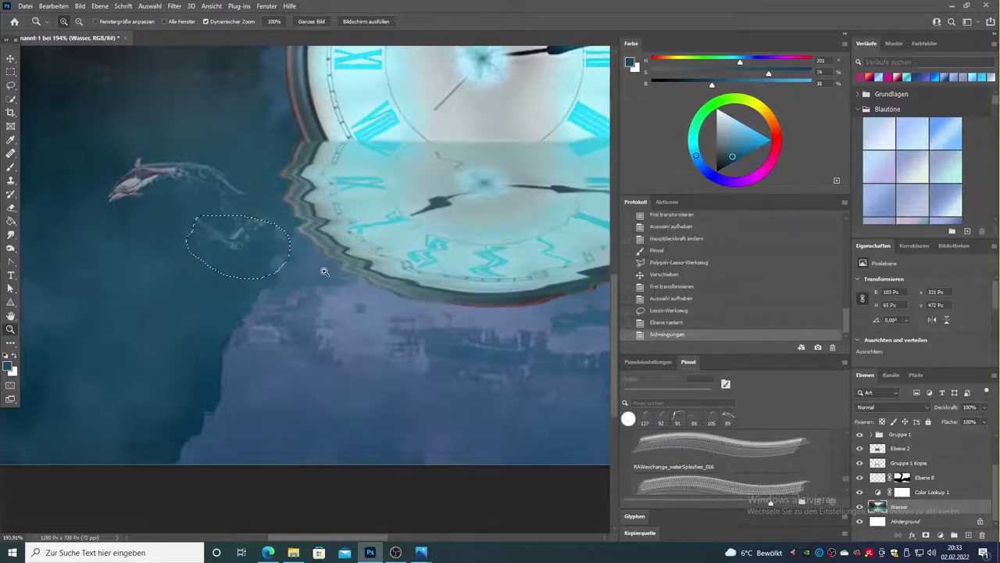
{"action": "key", "text": "o"}
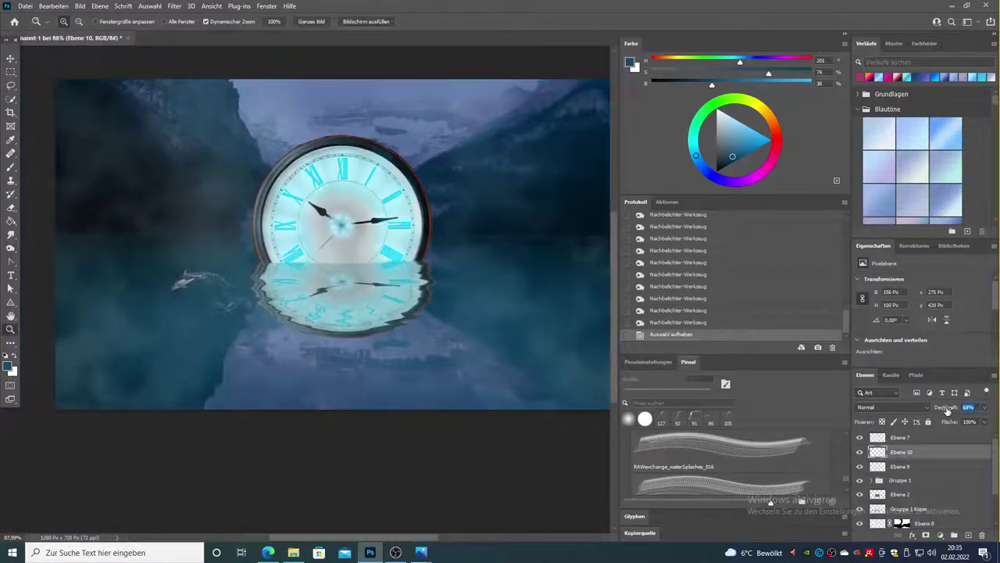
{"action": "left_click", "coordinate": [900, 466]}
Duplicate Ebene 9 and bring up the Exposure adjustment for the copy.
{"action": "key", "text": "ctrl+j"}
{"action": "left_click", "coordinate": [80, 5]}
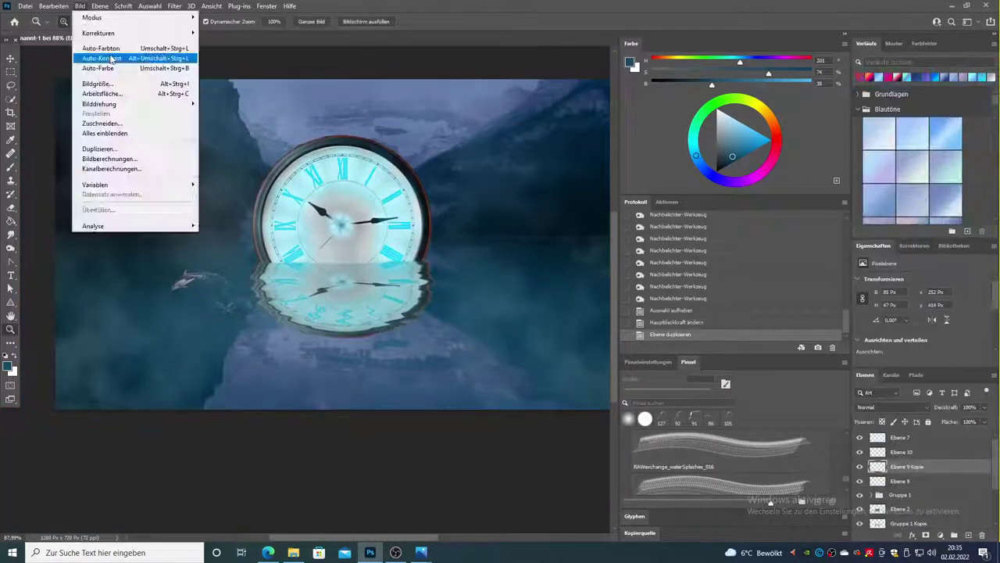
{"action": "left_click", "coordinate": [258, 62]}
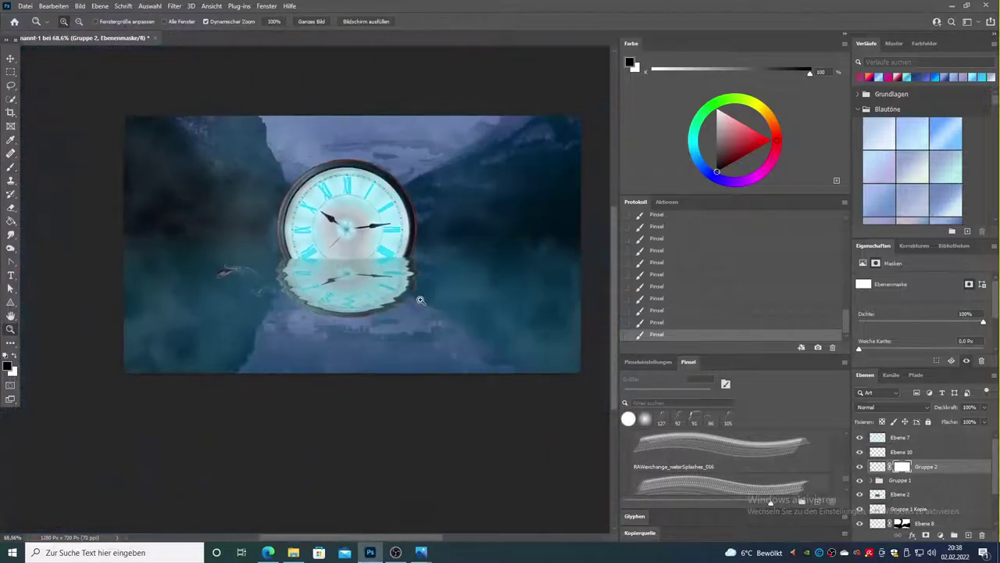
Brighten the water area with a soft brush stroke at 16% opacity.
{"action": "key", "text": "Escape"}
{"action": "key", "text": "ctrl+z"}
{"action": "key", "text": "1"}
{"action": "key", "text": "6"}
{"action": "mouse_move", "coordinate": [283, 357]}
{"action": "left_mouse_down"}
{"action": "mouse_move", "coordinate": [375, 374]}
{"action": "mouse_move", "coordinate": [260, 394]}
{"action": "left_mouse_up"}
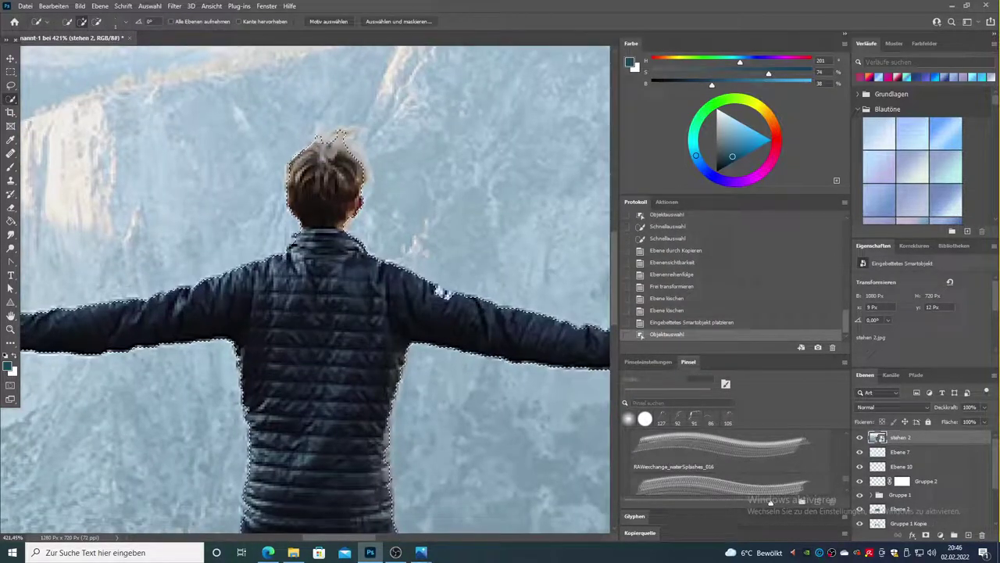
Extend the selection of the man over his jacket and right shoe.
{"action": "scroll", "coordinate": [366, 282], "scroll_direction": "down", "scroll_amount": 2}
{"action": "left_click", "coordinate": [367, 282]}
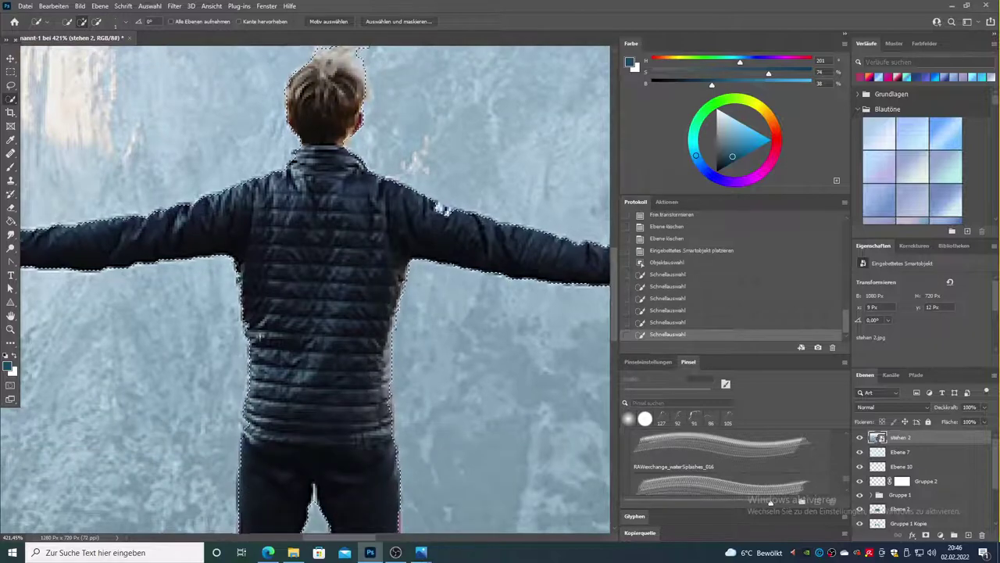
{"action": "scroll", "coordinate": [313, 289], "scroll_direction": "down", "scroll_amount": 8}
{"action": "left_click", "coordinate": [390, 430]}
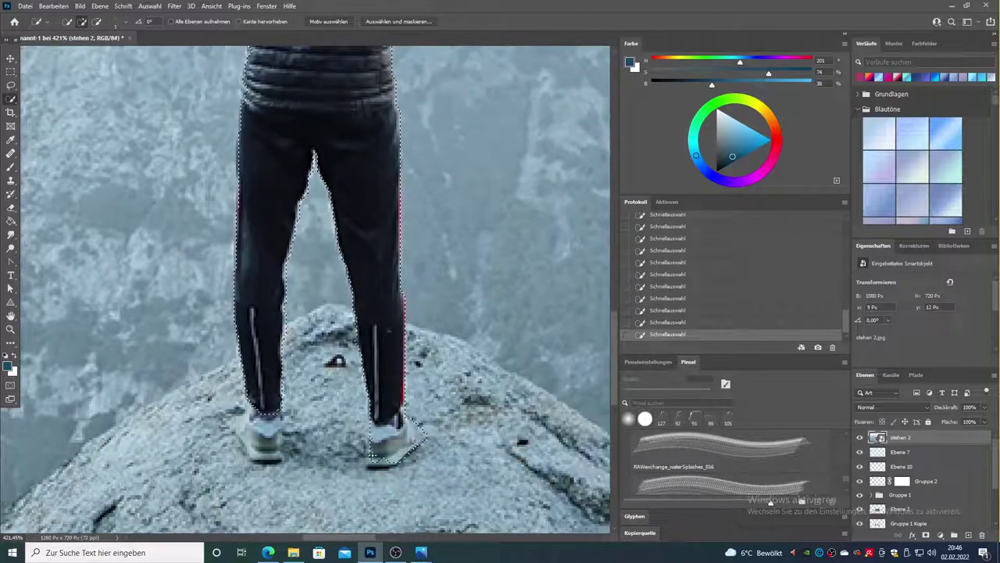
{"action": "key", "text": "ctrl+0"}
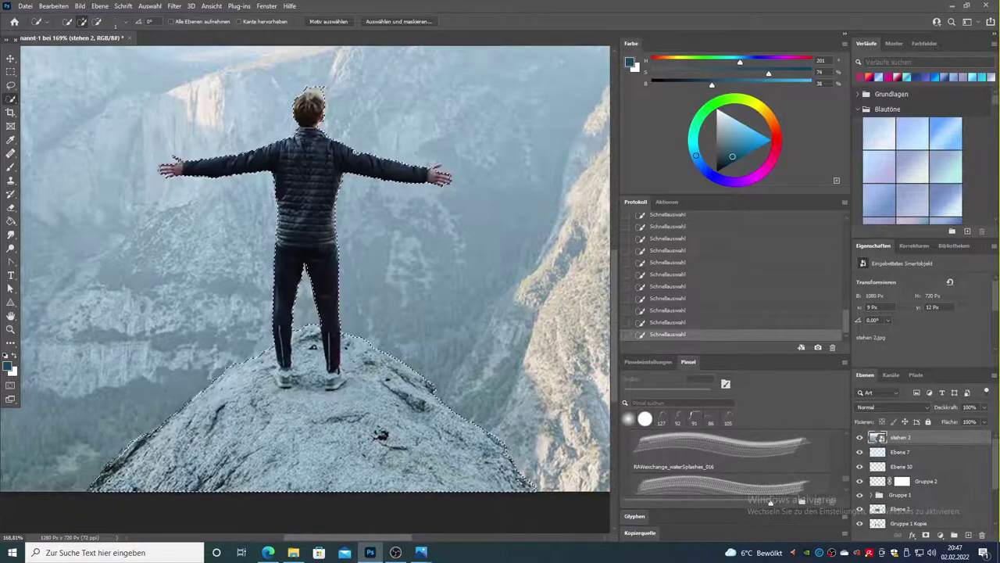
{"action": "scroll", "coordinate": [444, 162], "scroll_direction": "up", "scroll_amount": 5}
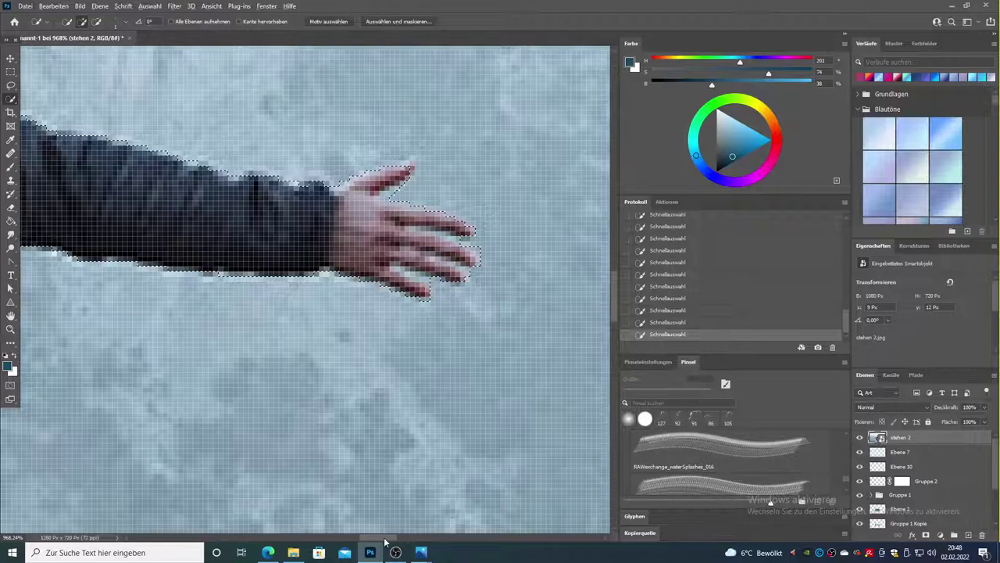
{"action": "key", "text": "ctrl+shift+h"}
Copy the selected man onto a new layer, hide the original and delete stray pixels between the fingers.
{"action": "key", "text": "ctrl+j"}
{"action": "key", "text": "ctrl+comma"}
{"action": "key", "text": "l"}
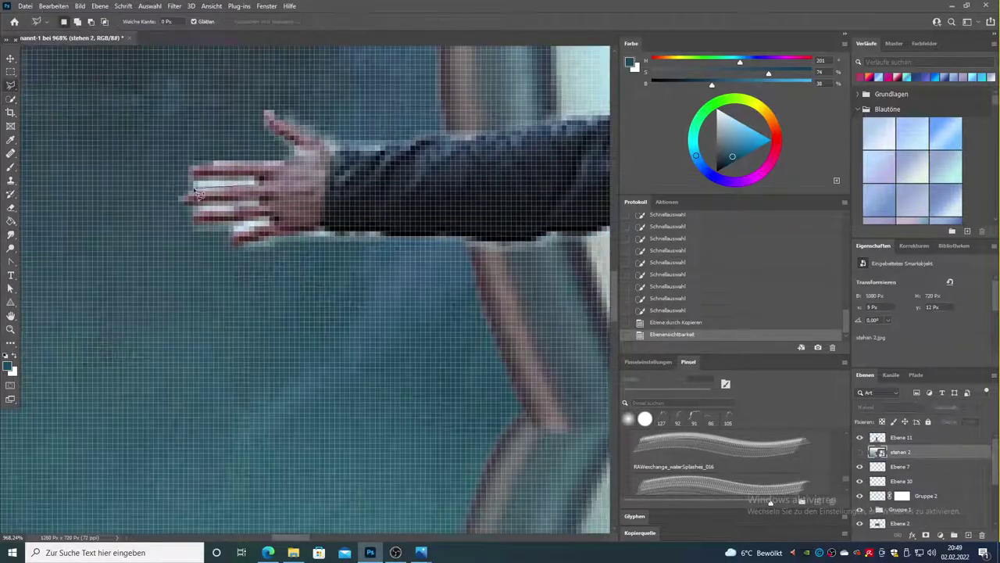
{"action": "left_click", "coordinate": [903, 436]}
{"action": "key", "text": "Delete"}
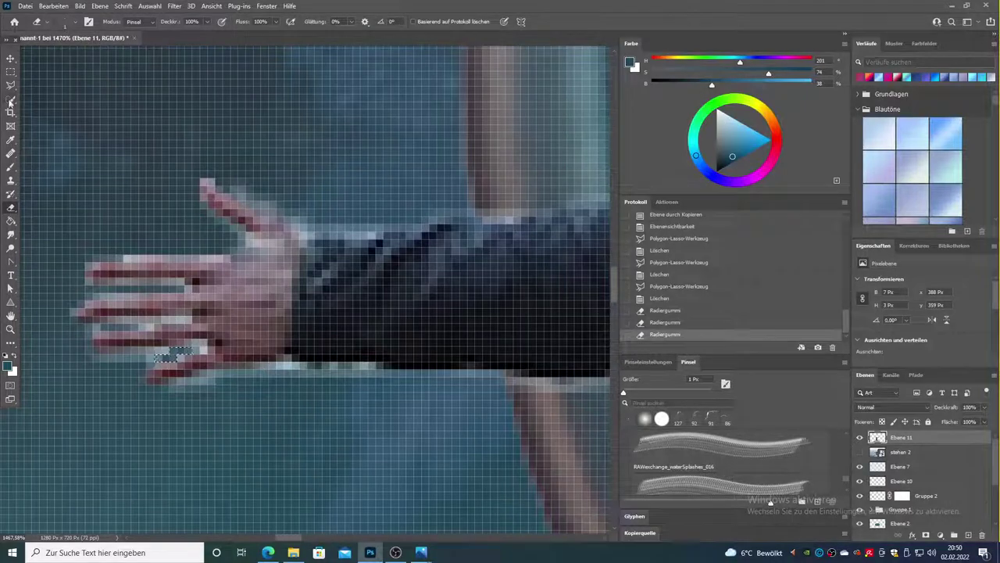
Move the man onto the lake in front of the clock and scale him down.
{"action": "key", "text": "ctrl+d"}
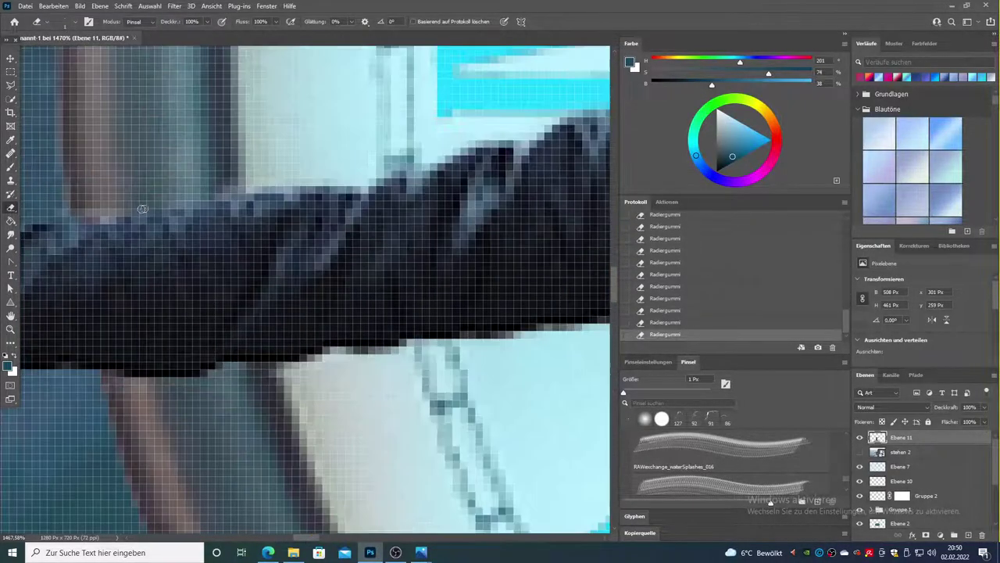
{"action": "key", "text": "v"}
{"action": "key", "text": "ctrl+0"}
{"action": "mouse_move", "coordinate": [304, 344]}
{"action": "left_mouse_down"}
{"action": "mouse_move", "coordinate": [307, 355]}
{"action": "mouse_move", "coordinate": [332, 351]}
{"action": "left_mouse_up"}
{"action": "key", "text": "ctrl+t"}
{"action": "key", "text": "Return"}
Duplicate the Ebene 11 man layer and darken the copy with Exposure.
{"action": "right_click", "coordinate": [898, 437]}
{"action": "left_click", "coordinate": [899, 234]}
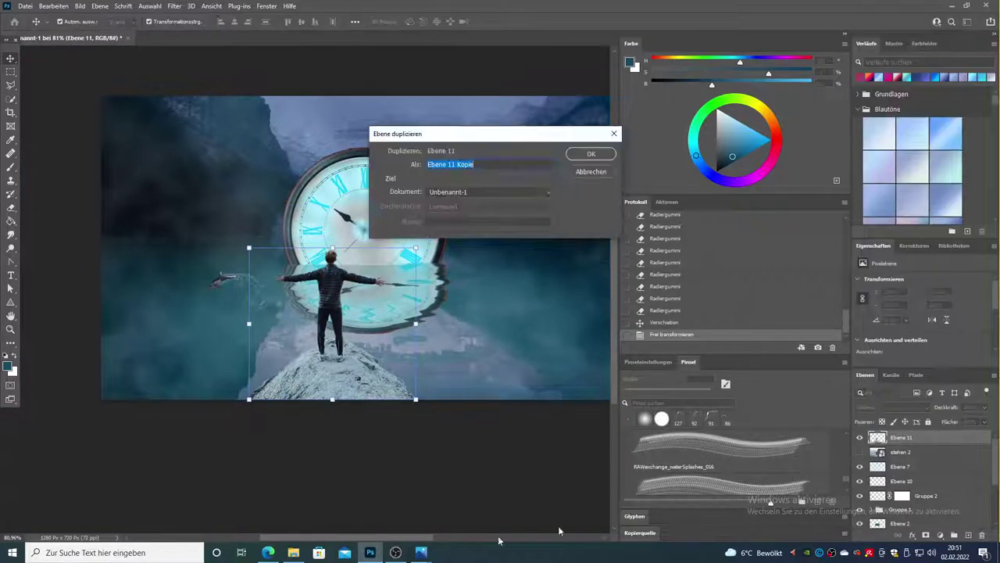
{"action": "key", "text": "Return"}
{"action": "left_click", "coordinate": [80, 6]}
{"action": "left_click", "coordinate": [235, 74]}
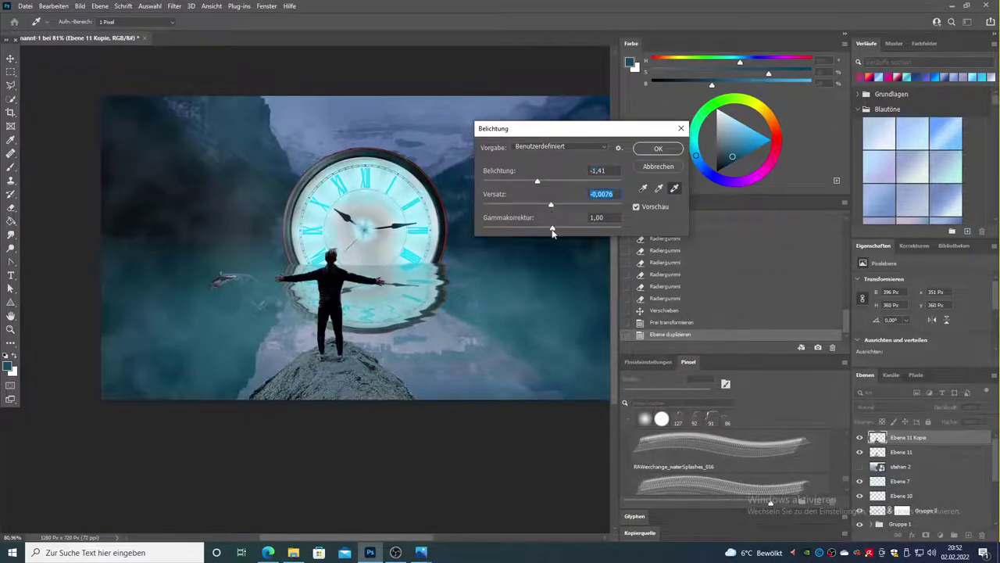
{"action": "left_click_drag", "start_coordinate": [551, 229], "coordinate": [557, 229]}
{"action": "key", "text": "Return"}
Add a layer mask to the darkened copy and paint it around the man and left hand with a 20 px brush.
{"action": "left_click", "coordinate": [926, 534]}
{"action": "key", "text": "z"}
{"action": "key", "text": "b"}
{"action": "left_click", "coordinate": [372, 285]}
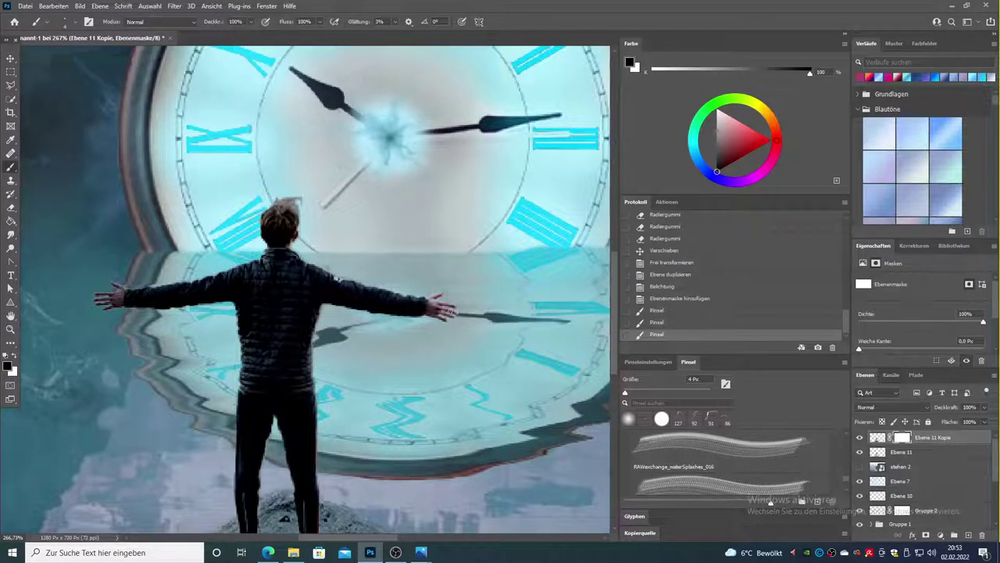
{"action": "key", "text": "bracketright"}
{"action": "key", "text": "bracketright"}
{"action": "key", "text": "bracketright"}
{"action": "left_click", "coordinate": [309, 315]}
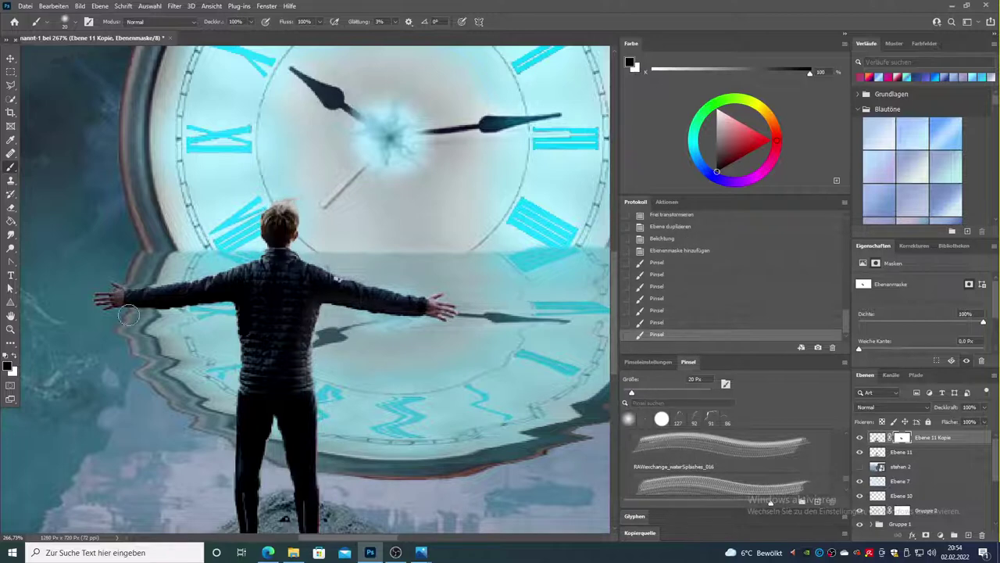
Paint the mask along the arm and over the rock to reveal its lighter surface below the feet.
{"action": "scroll", "coordinate": [222, 471], "scroll_direction": "down", "scroll_amount": 3}
{"action": "left_click", "coordinate": [225, 437]}
{"action": "scroll", "coordinate": [96, 451], "scroll_direction": "down", "scroll_amount": 3}
{"action": "left_click_drag", "start_coordinate": [117, 430], "coordinate": [219, 359]}
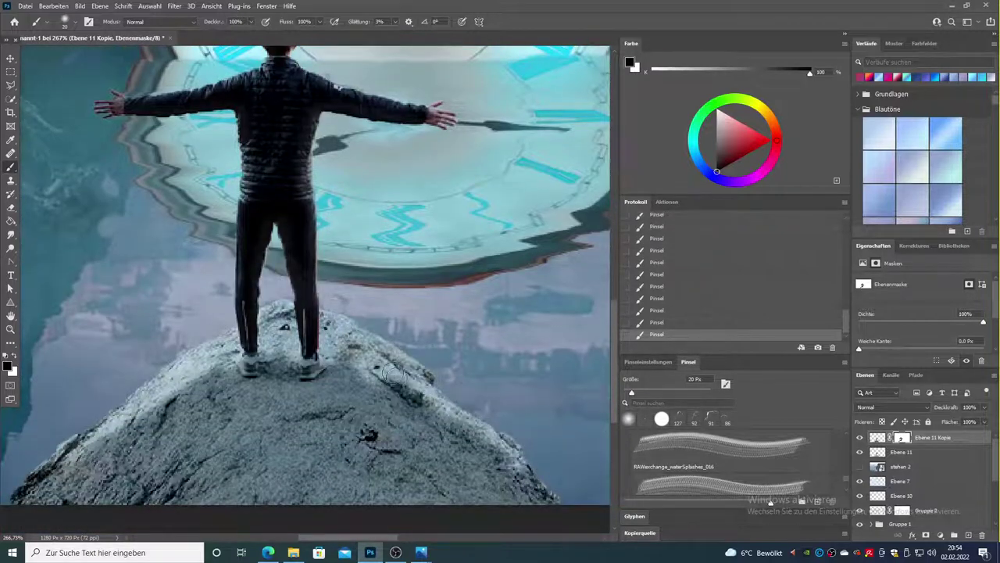
{"action": "left_click_drag", "start_coordinate": [273, 384], "coordinate": [139, 440]}
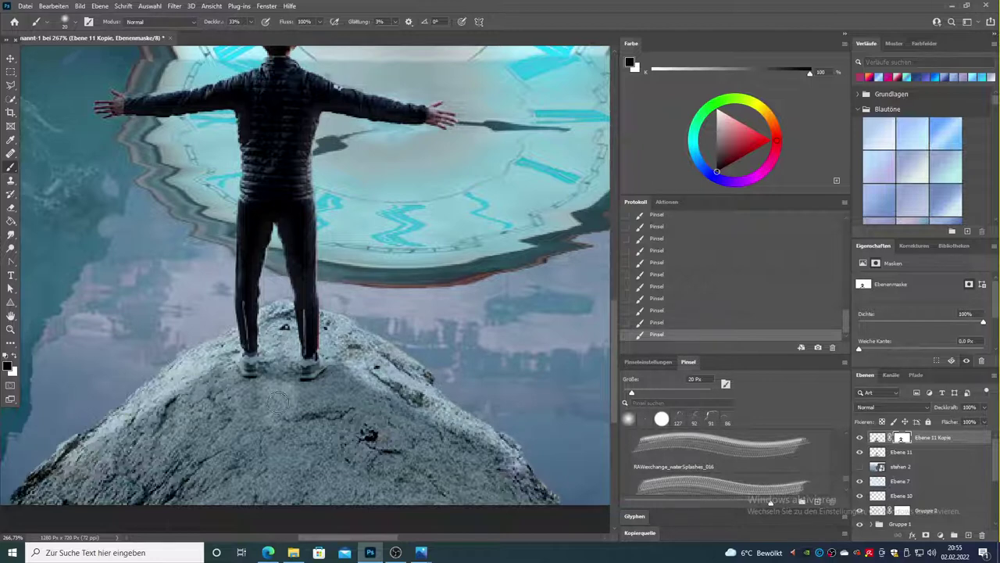
{"action": "left_click_drag", "start_coordinate": [279, 404], "coordinate": [359, 378]}
{"action": "left_click_drag", "start_coordinate": [477, 461], "coordinate": [352, 405]}
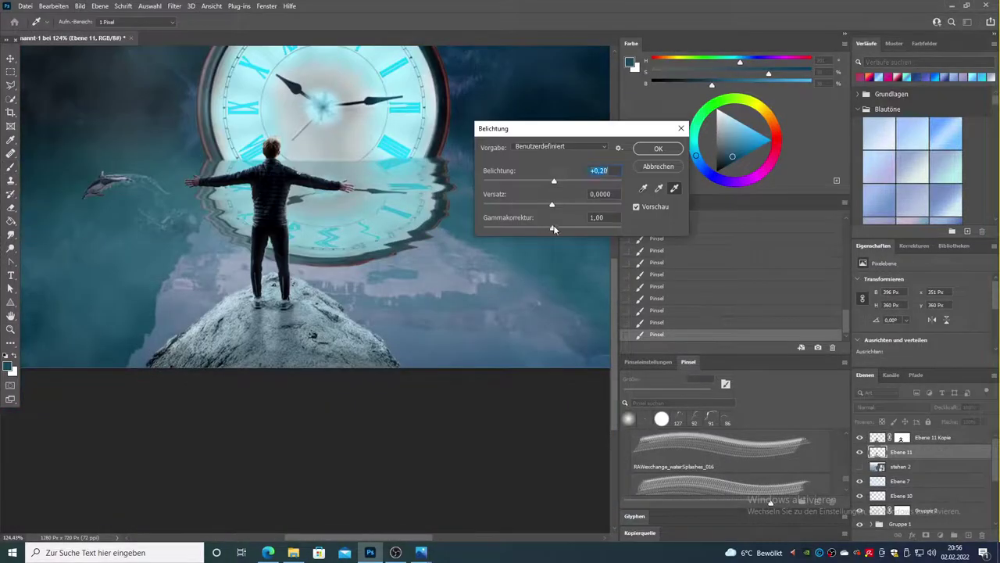
Confirm the +0.20 exposure on Ebene 11, then group and merge the man's layers.
{"action": "key", "text": "Return"}
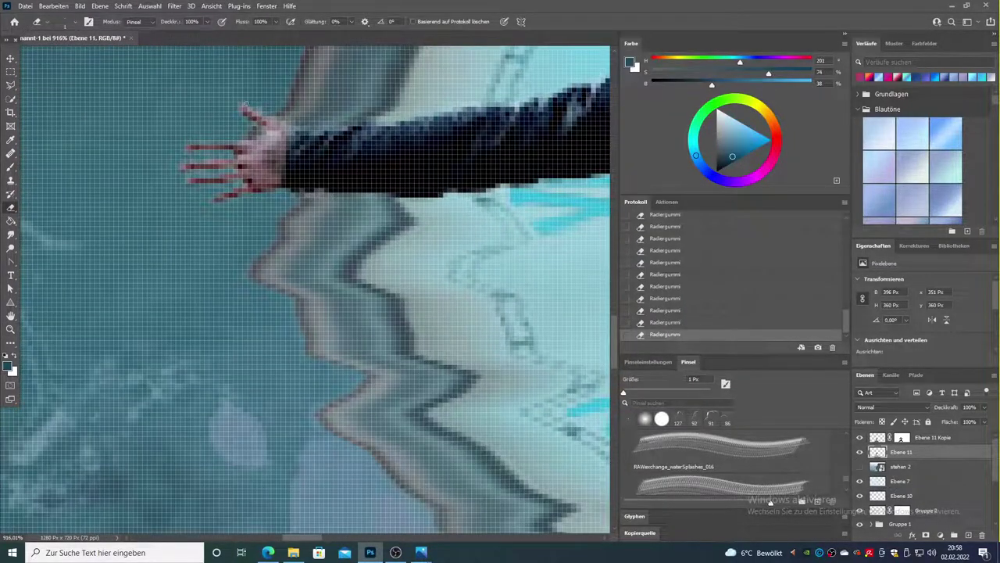
{"action": "key", "text": "z"}
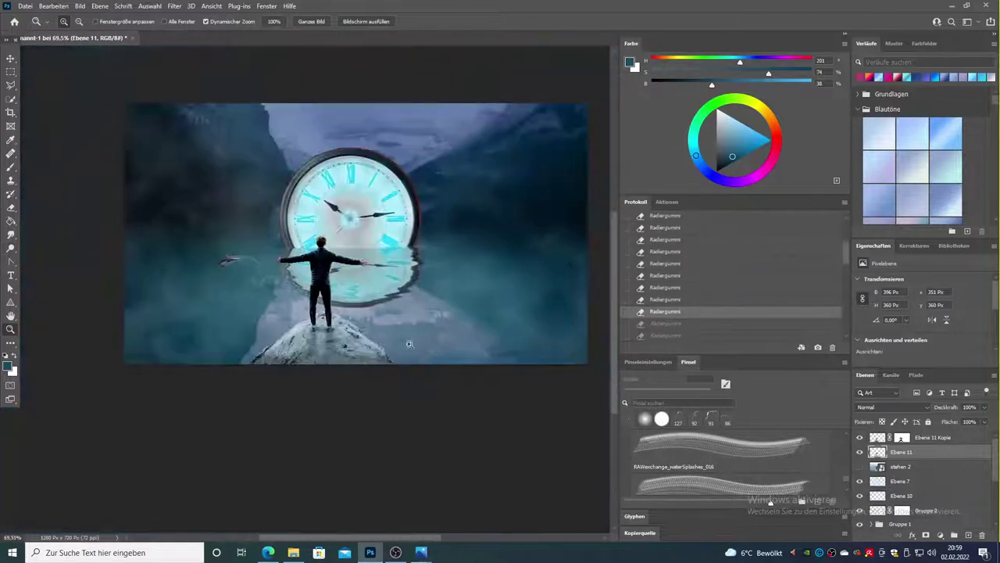
{"action": "key", "text": "ctrl+g"}
{"action": "key", "text": "ctrl+e"}
Apply Color Balance adjustments to the merged man layer and Gruppe 3.
{"action": "left_click", "coordinate": [80, 5]}
{"action": "left_click", "coordinate": [235, 133]}
{"action": "key", "text": "Return"}
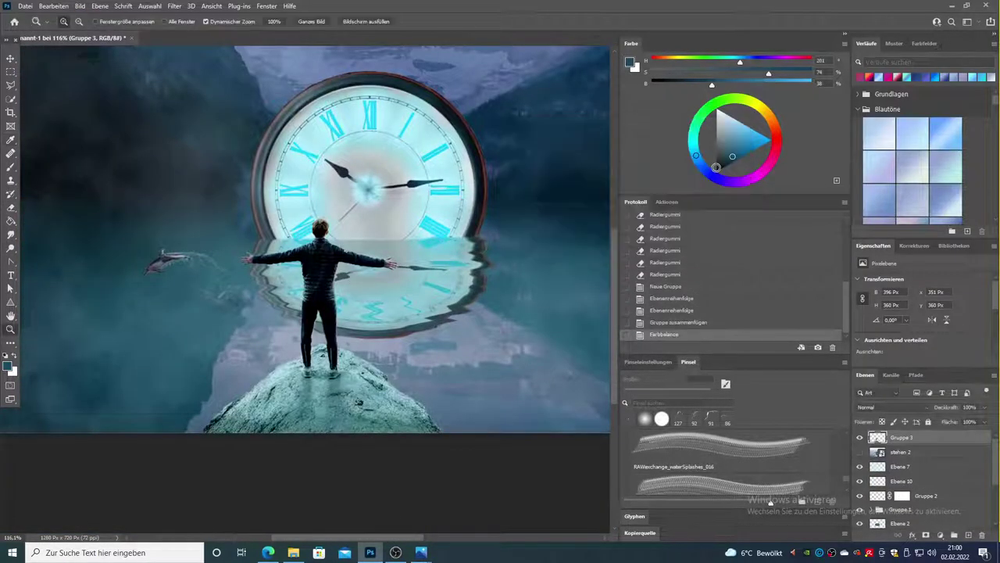
{"action": "left_click", "coordinate": [926, 466]}
{"action": "key", "text": "ctrl+b"}
{"action": "key", "text": "Return"}
{"action": "key", "text": "ctrl+0"}
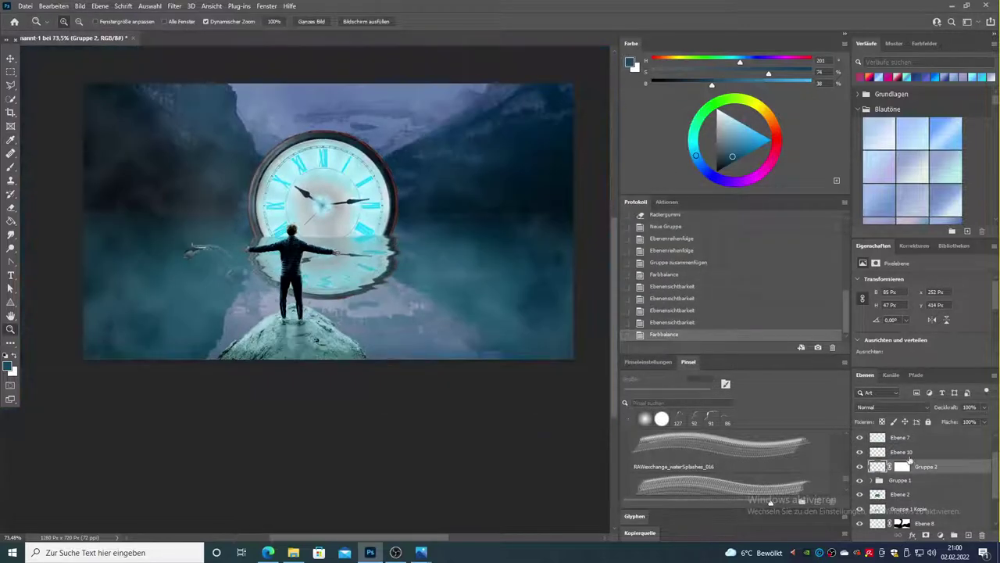
{"action": "left_click", "coordinate": [80, 5]}
{"action": "left_click", "coordinate": [235, 98]}
{"action": "key", "text": "Return"}
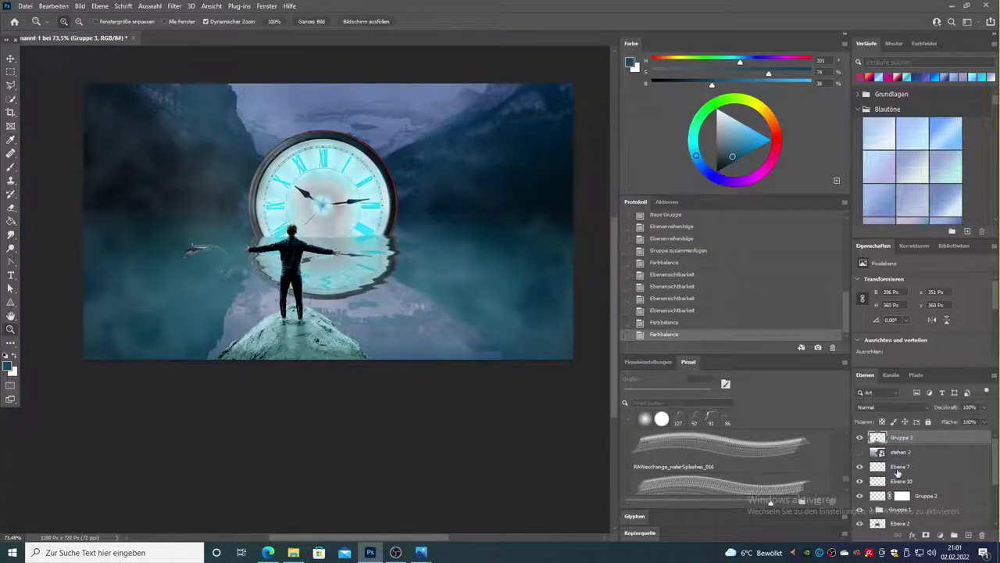
Create a new empty layer for fog and pick the Wolken cloud brush.
{"action": "left_click", "coordinate": [969, 535]}
{"action": "left_click", "coordinate": [719, 467]}
{"action": "left_click", "coordinate": [65, 21]}
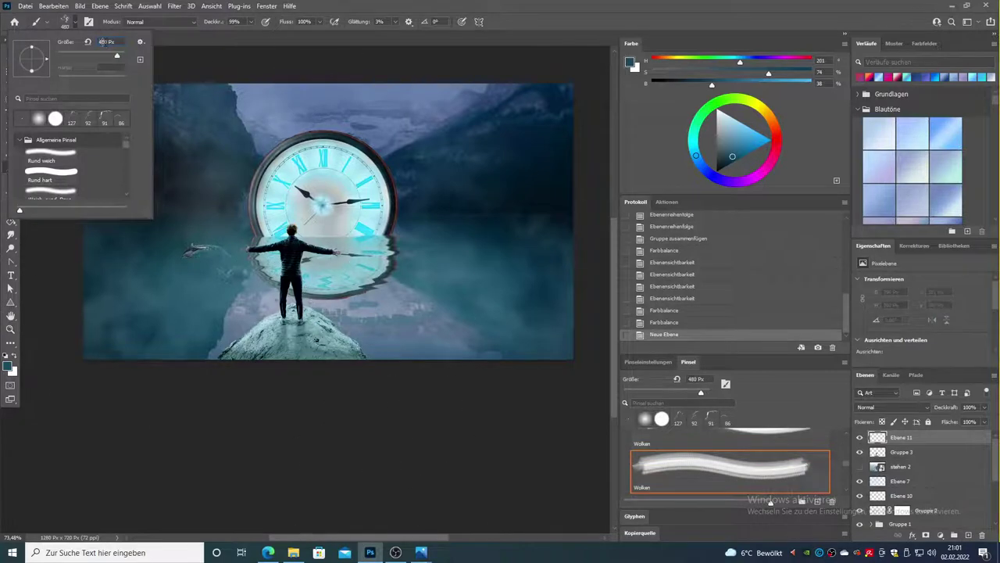
Paint clouds across the lower-left lake, warp them, and fade the fog layer to 67% opacity.
{"action": "left_click_drag", "start_coordinate": [117, 336], "coordinate": [391, 328]}
{"action": "key", "text": "ctrl+t"}
{"action": "left_click", "coordinate": [53, 5]}
{"action": "left_click", "coordinate": [258, 234]}
{"action": "mouse_move", "coordinate": [97, 354]}
{"action": "left_mouse_down"}
{"action": "mouse_move", "coordinate": [224, 363]}
{"action": "mouse_move", "coordinate": [388, 347]}
{"action": "left_mouse_up"}
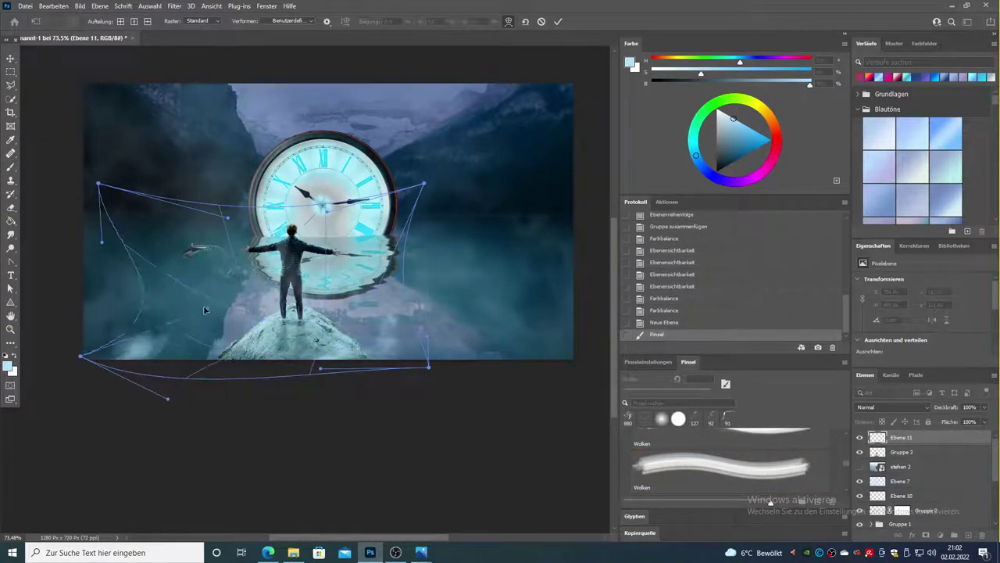
{"action": "key", "text": "Return"}
{"action": "key", "text": "v"}
{"action": "left_click_drag", "start_coordinate": [950, 411], "coordinate": [937, 414]}
Zoom in on the clock and man, then apply Color Balance to Ebene 1 Kopie 2.
{"action": "key", "text": "z"}
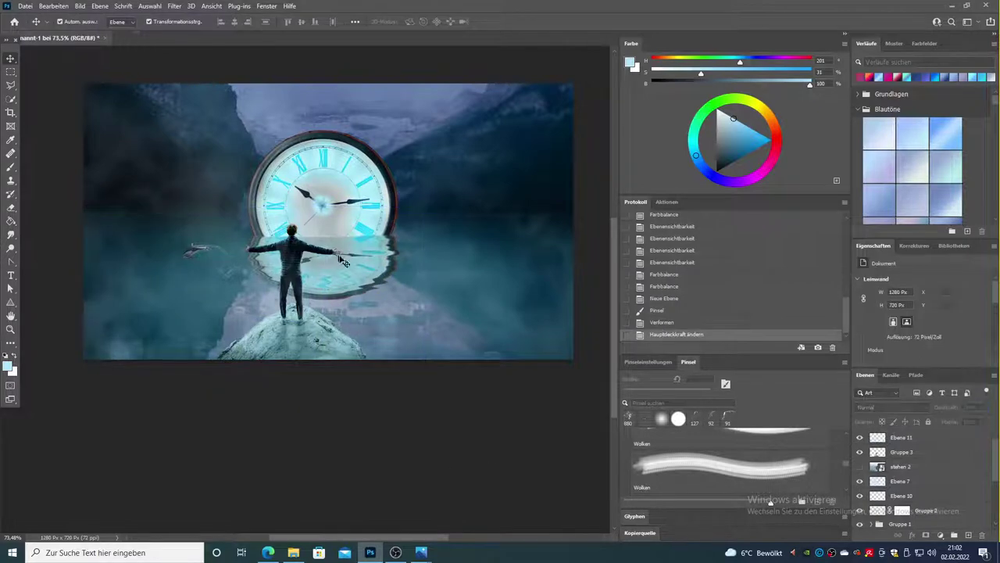
{"action": "left_click", "coordinate": [206, 390]}
{"action": "left_click", "coordinate": [859, 462]}
{"action": "left_click", "coordinate": [938, 468]}
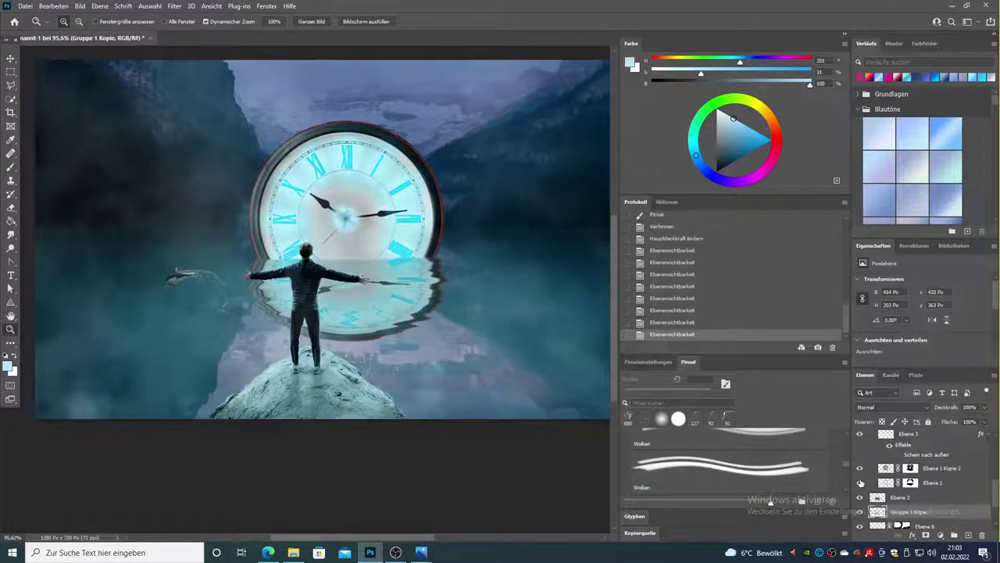
{"action": "left_click", "coordinate": [80, 5]}
{"action": "left_click", "coordinate": [235, 86]}
{"action": "key", "text": "Return"}
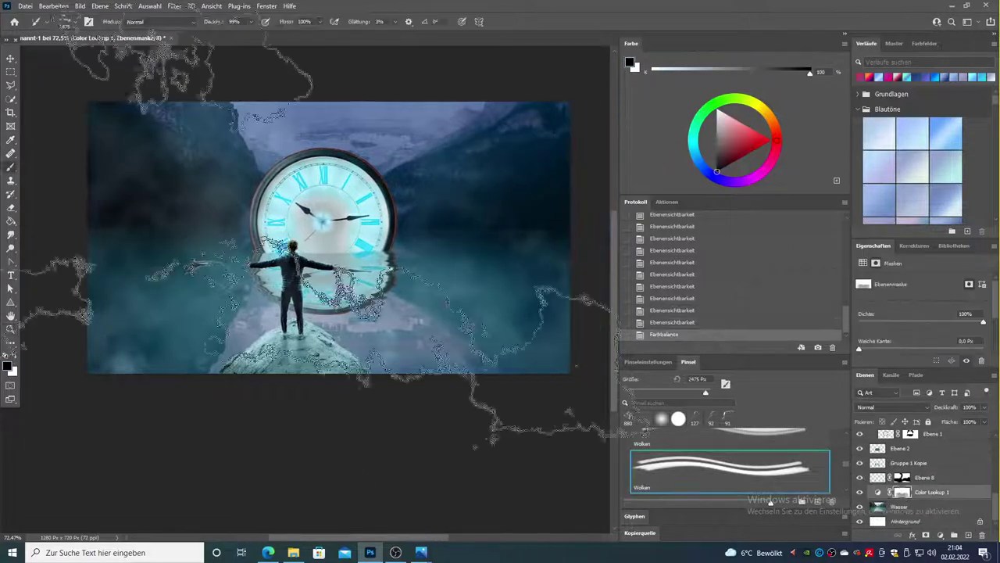
Brush over the area around the man with a soft round 354 px brush to blend it.
{"action": "left_click", "coordinate": [65, 21]}
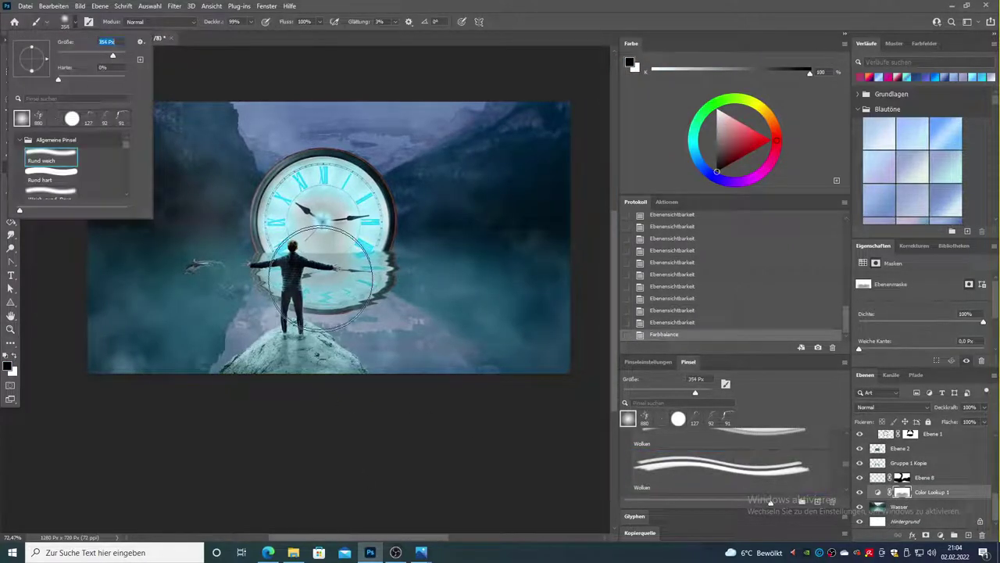
{"action": "left_click", "coordinate": [313, 281]}
{"action": "left_click", "coordinate": [412, 331]}
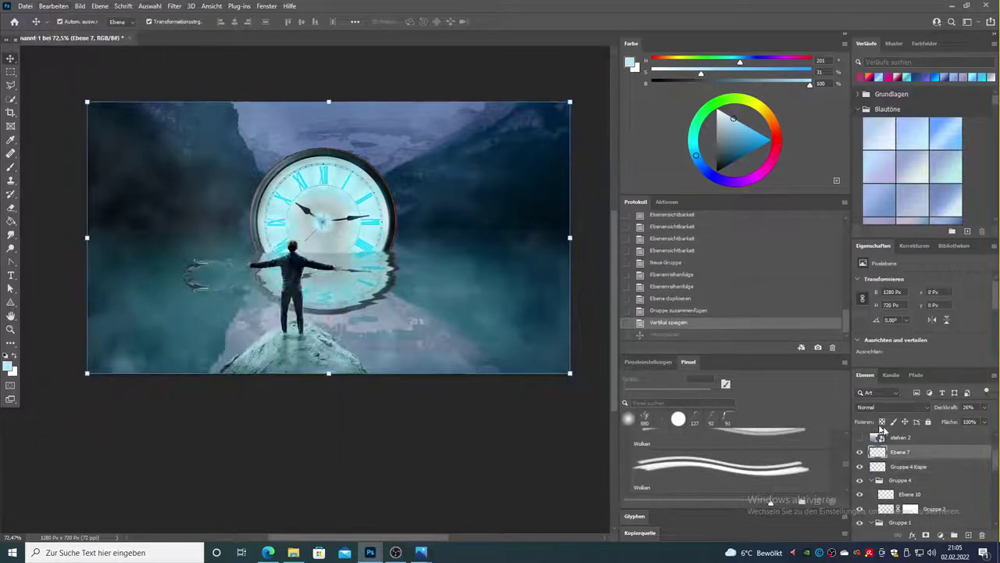
Nudge the flipped dolphin reflection down and ripple it with Liquify.
{"action": "left_click_drag", "start_coordinate": [200, 287], "coordinate": [199, 295]}
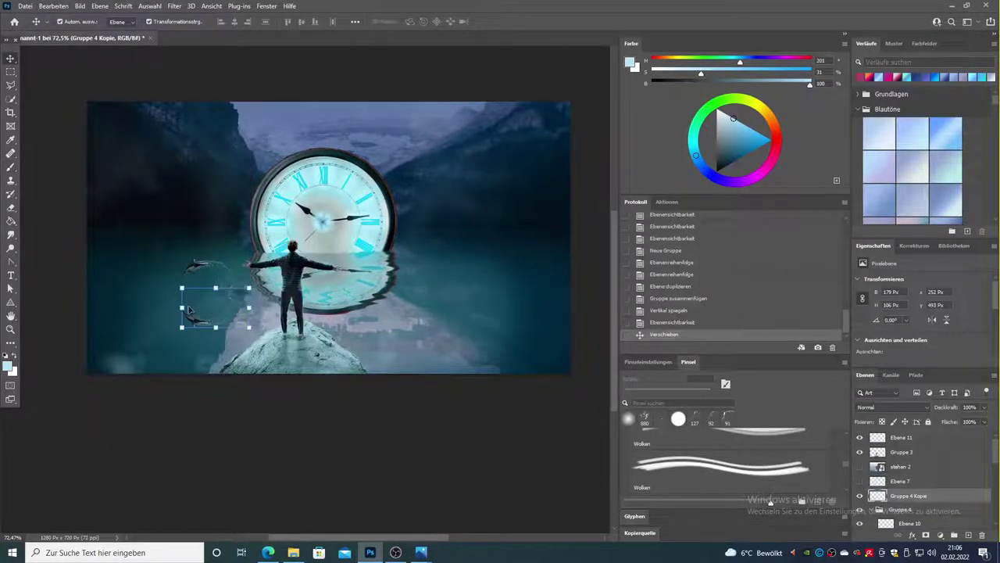
{"action": "left_click", "coordinate": [175, 6]}
{"action": "left_click", "coordinate": [199, 105]}
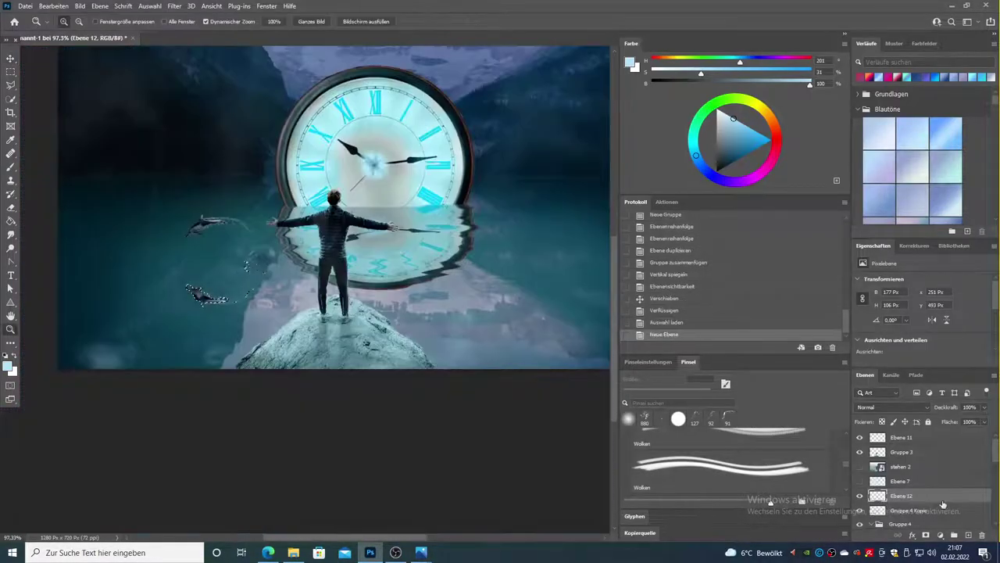
{"action": "key", "text": "ctrl+z"}
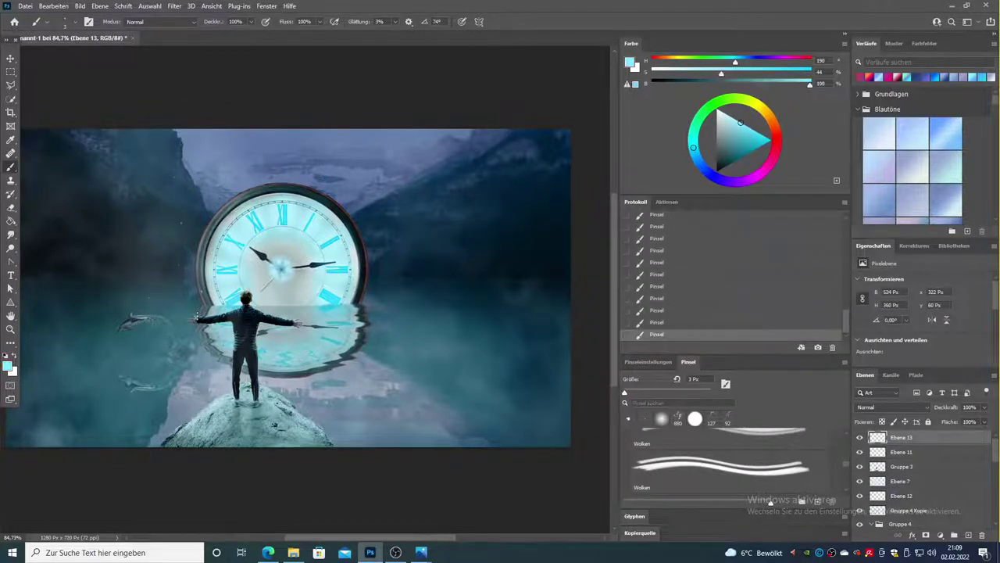
Give Ebene 13 a light cyan Outer Glow with Spread 6, Size 7 and Range 80.
{"action": "left_click", "coordinate": [66, 21]}
{"action": "key", "text": "Return"}
{"action": "double_click", "coordinate": [937, 436]}
{"action": "left_click", "coordinate": [461, 400]}
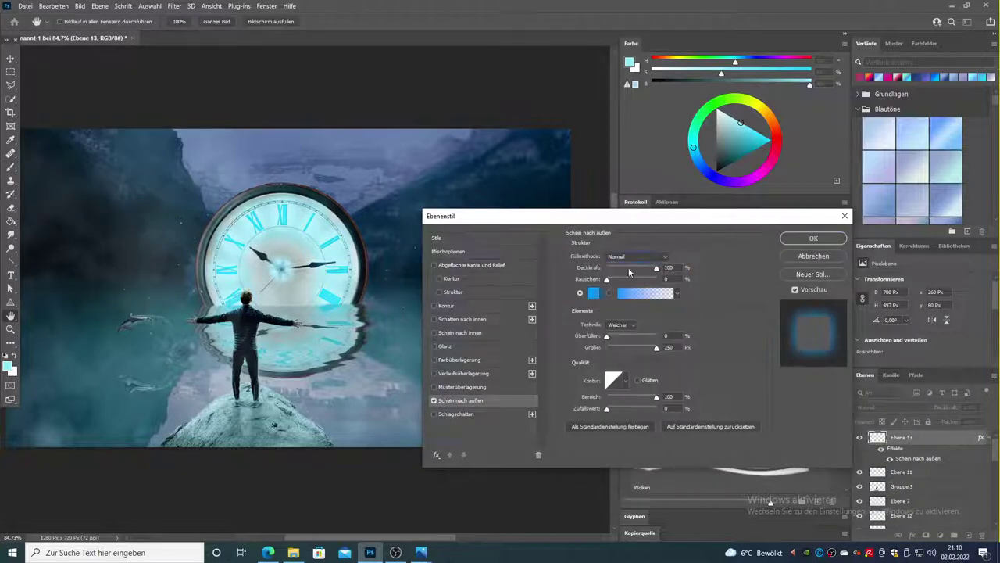
{"action": "left_click_drag", "start_coordinate": [606, 336], "coordinate": [609, 336]}
{"action": "left_click_drag", "start_coordinate": [656, 397], "coordinate": [646, 397]}
{"action": "left_click_drag", "start_coordinate": [656, 347], "coordinate": [610, 347]}
{"action": "left_click", "coordinate": [594, 292]}
{"action": "key", "text": "Return"}
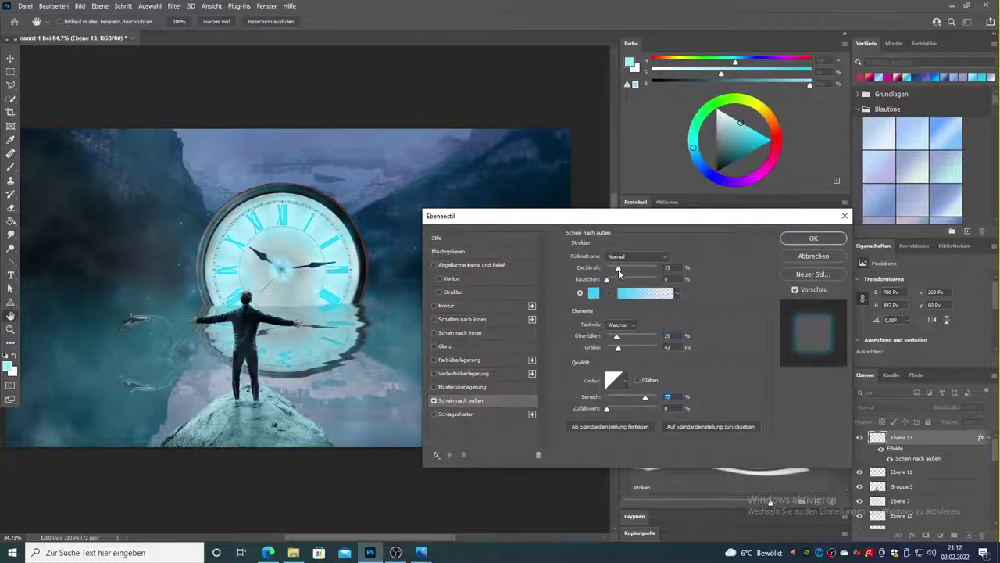
{"action": "key", "text": "Return"}
{"action": "key", "text": "z"}
{"action": "left_click", "coordinate": [413, 178], "text": "alt"}
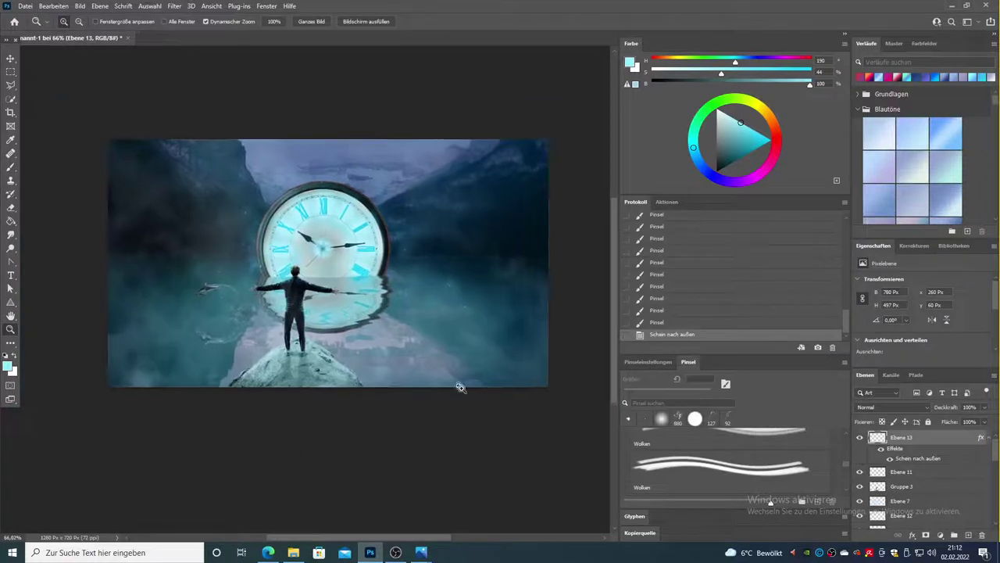
Duplicate Ebene 13, flip the copy vertically and move it down as the glow's reflection.
{"action": "left_click", "coordinate": [592, 153]}
{"action": "key", "text": "v"}
{"action": "left_click", "coordinate": [53, 5]}
{"action": "left_click", "coordinate": [258, 438]}
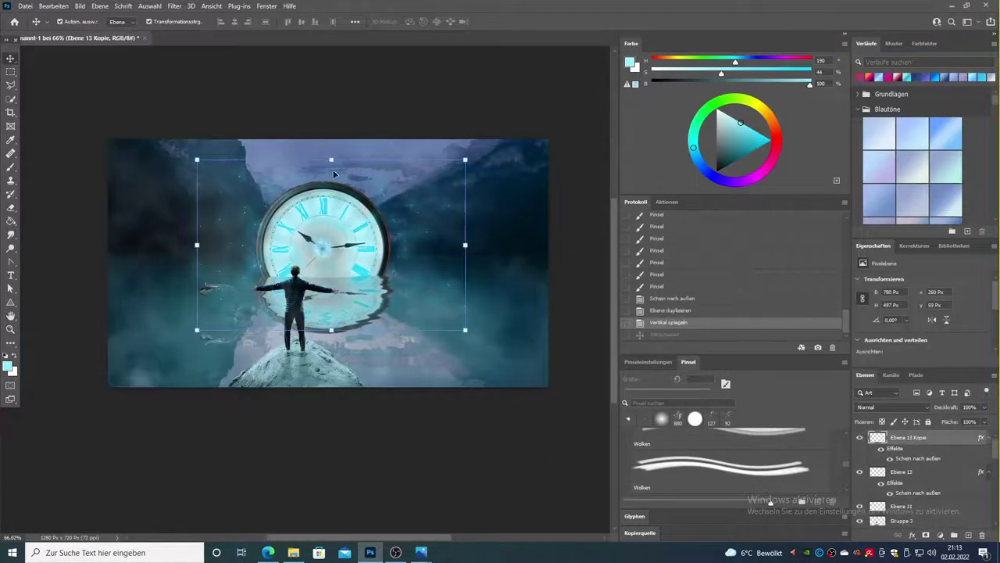
{"action": "left_click_drag", "start_coordinate": [362, 217], "coordinate": [422, 344]}
{"action": "left_click", "coordinate": [54, 5]}
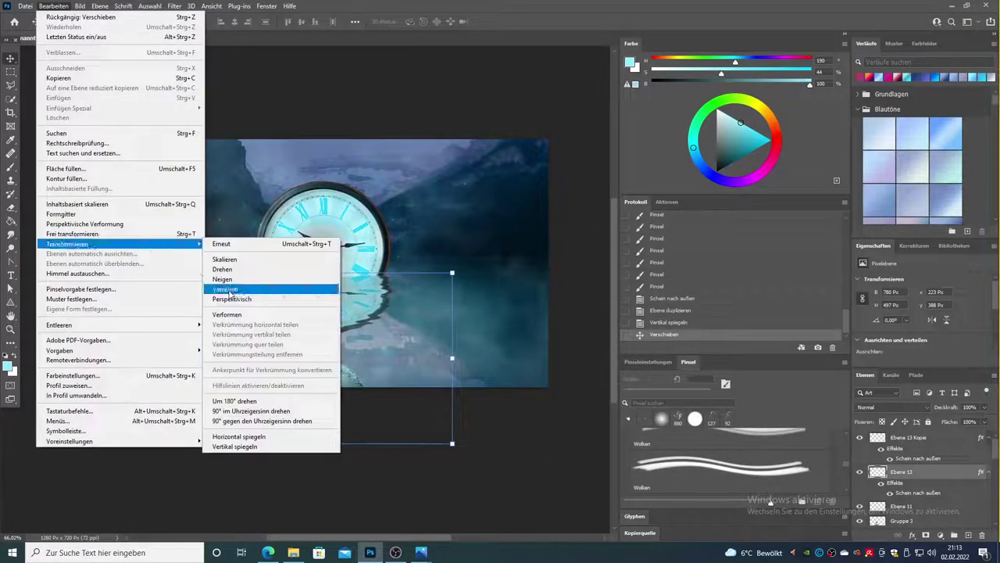
{"action": "left_click", "coordinate": [318, 278]}
{"action": "key", "text": "Return"}
Resize the dolphin reflection Gruppe 4 Kopie and group the dolphin layers into Gruppe 5.
{"action": "left_click", "coordinate": [209, 329]}
{"action": "left_click", "coordinate": [53, 6]}
{"action": "left_click", "coordinate": [281, 274]}
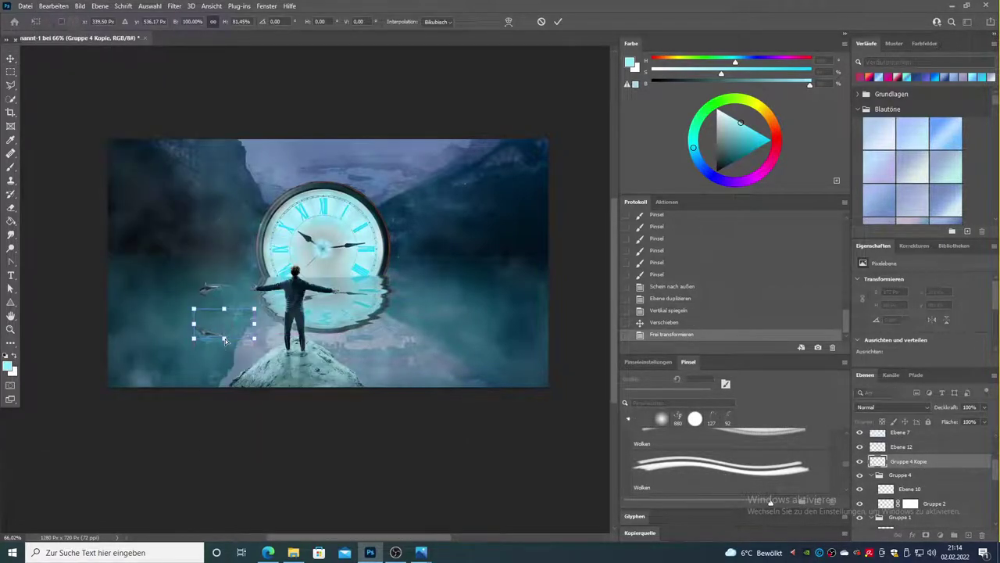
{"action": "key", "text": "Escape"}
{"action": "left_click_drag", "start_coordinate": [906, 446], "coordinate": [906, 469]}
{"action": "right_click", "coordinate": [940, 460]}
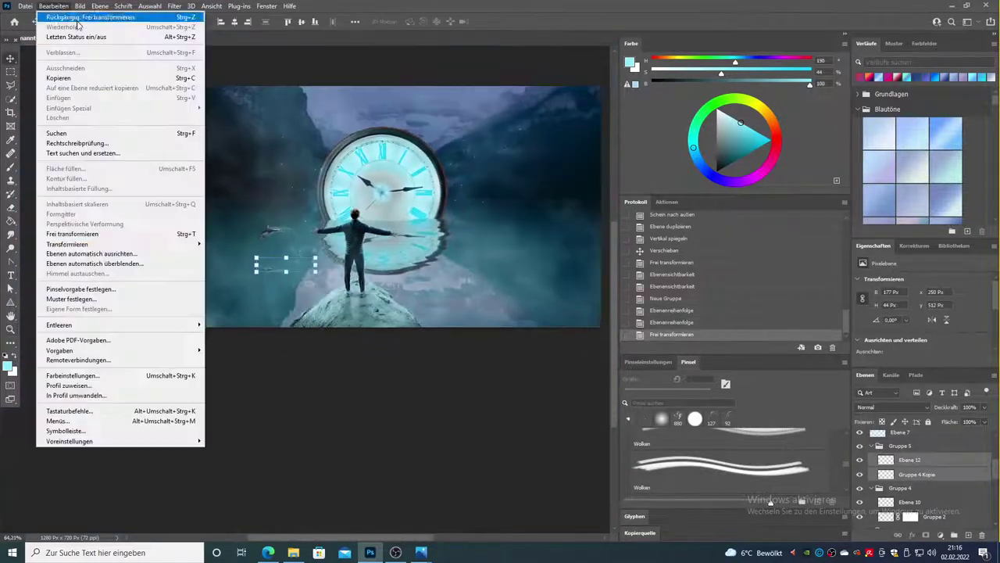
{"action": "key", "text": "Return"}
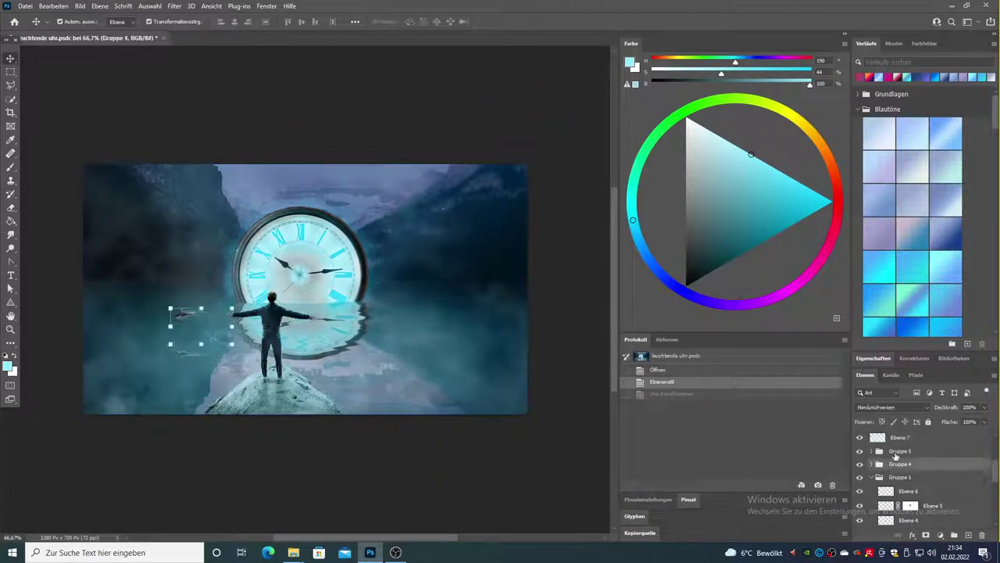
Open the Layer Style settings of Gruppe 1 Kopie to review its effects.
{"action": "double_click", "coordinate": [946, 464]}
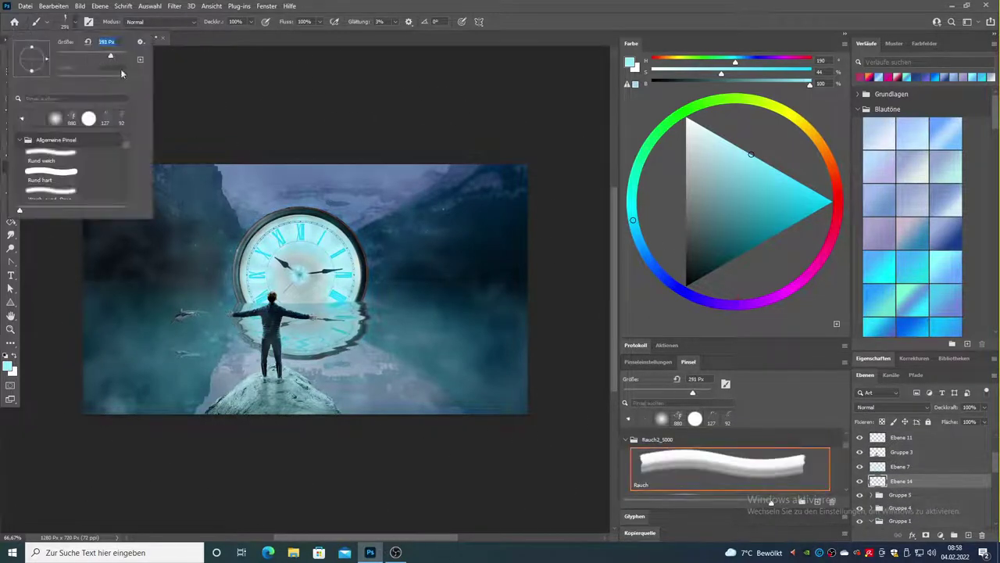
Select the right-hand smoke wisp, rotate it about -50° and warp it out across the water.
{"action": "left_click", "coordinate": [824, 188]}
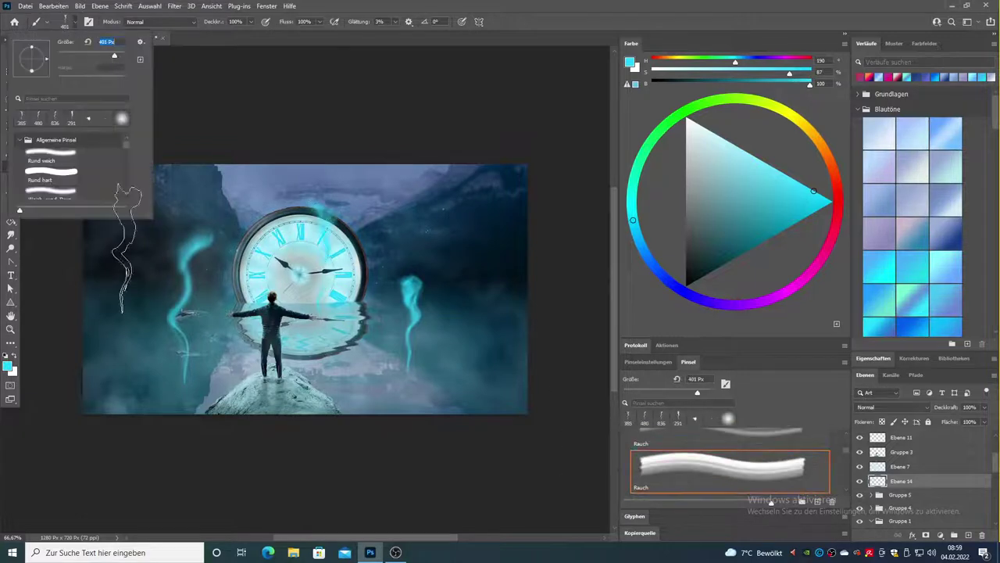
{"action": "key", "text": "m"}
{"action": "left_click_drag", "start_coordinate": [391, 271], "coordinate": [455, 399]}
{"action": "key", "text": "ctrl+t"}
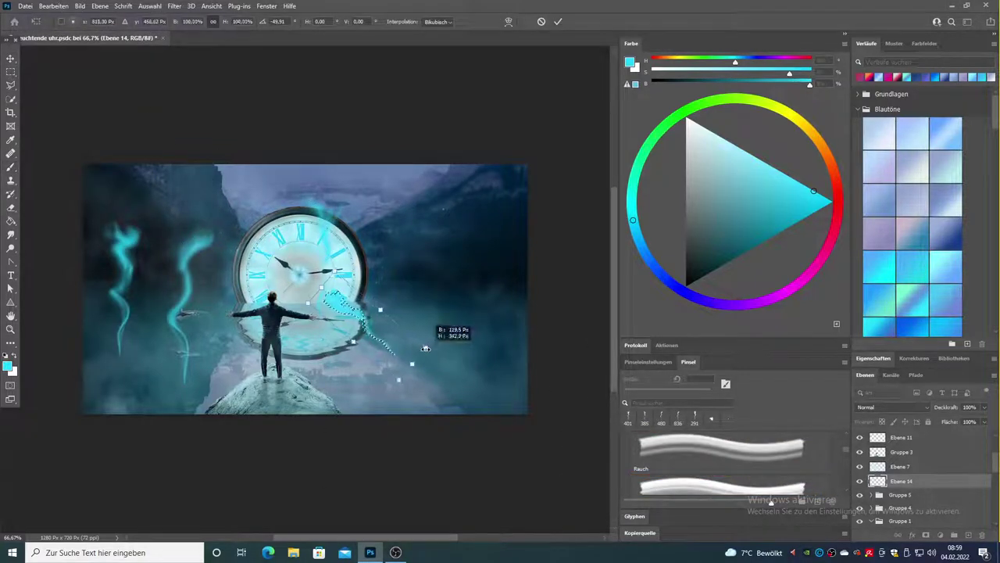
{"action": "left_click", "coordinate": [52, 6]}
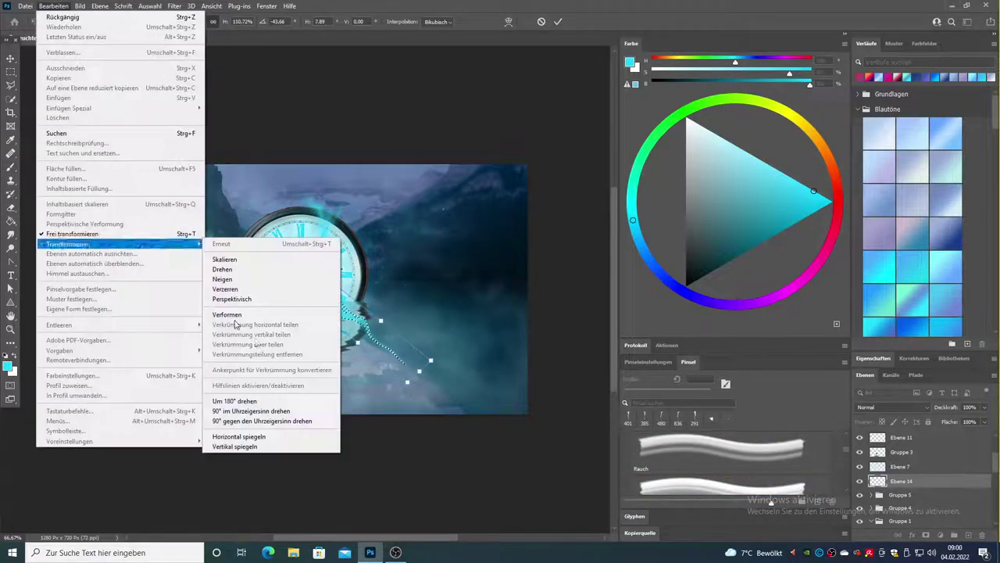
{"action": "left_click", "coordinate": [53, 7]}
{"action": "left_click", "coordinate": [250, 338]}
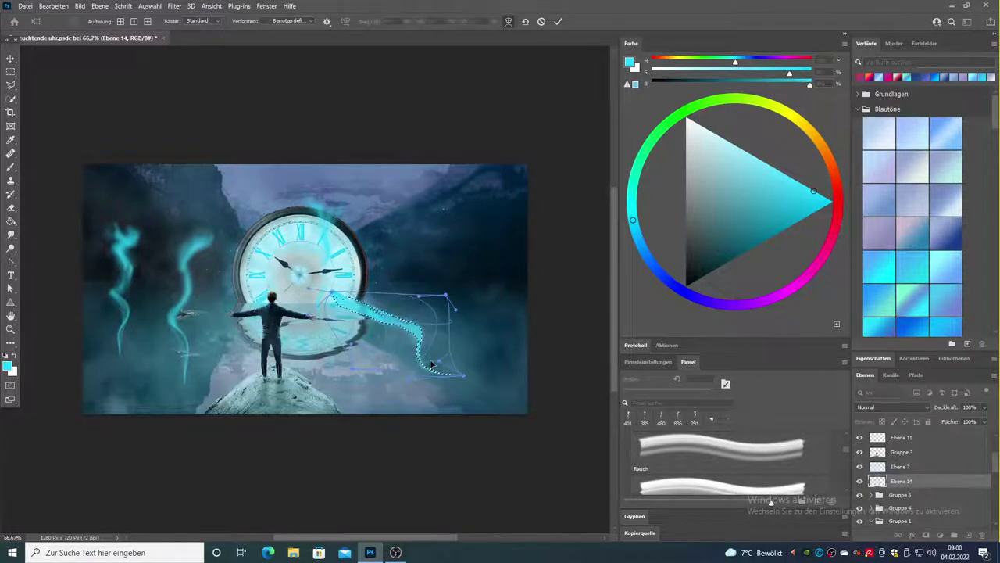
{"action": "left_click_drag", "start_coordinate": [415, 322], "coordinate": [426, 304]}
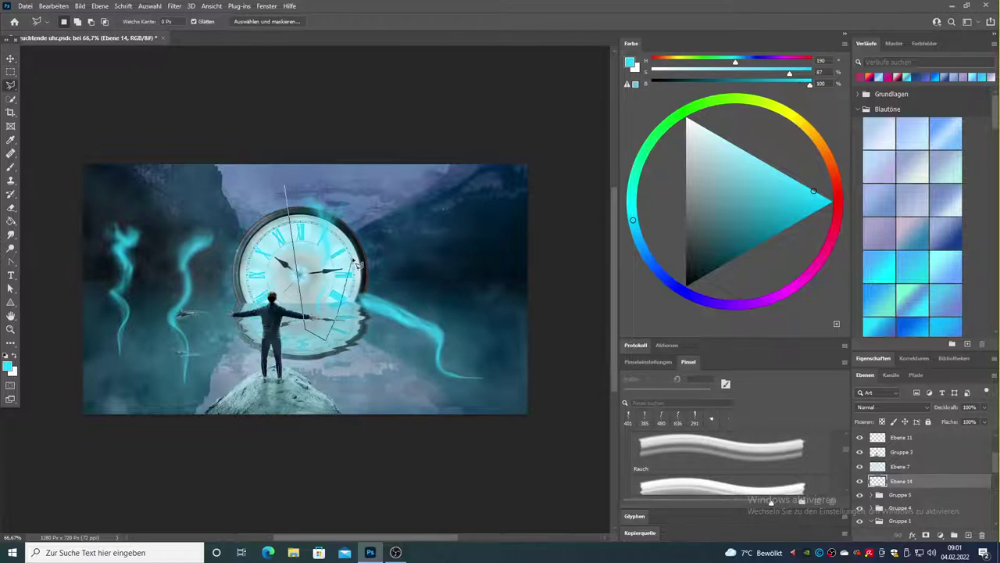
{"action": "key", "text": "Return"}
Try moving the smoke to the left of the man, then cancel the unfinished warp.
{"action": "left_click", "coordinate": [52, 6]}
{"action": "left_click", "coordinate": [71, 234]}
{"action": "left_click", "coordinate": [55, 6]}
{"action": "left_click", "coordinate": [250, 338]}
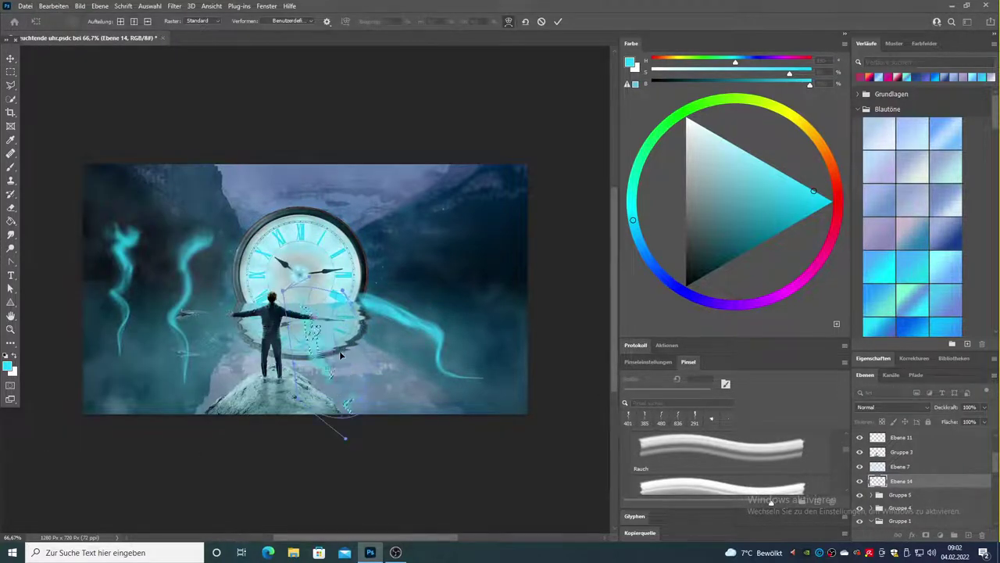
{"action": "key", "text": "ctrl+t"}
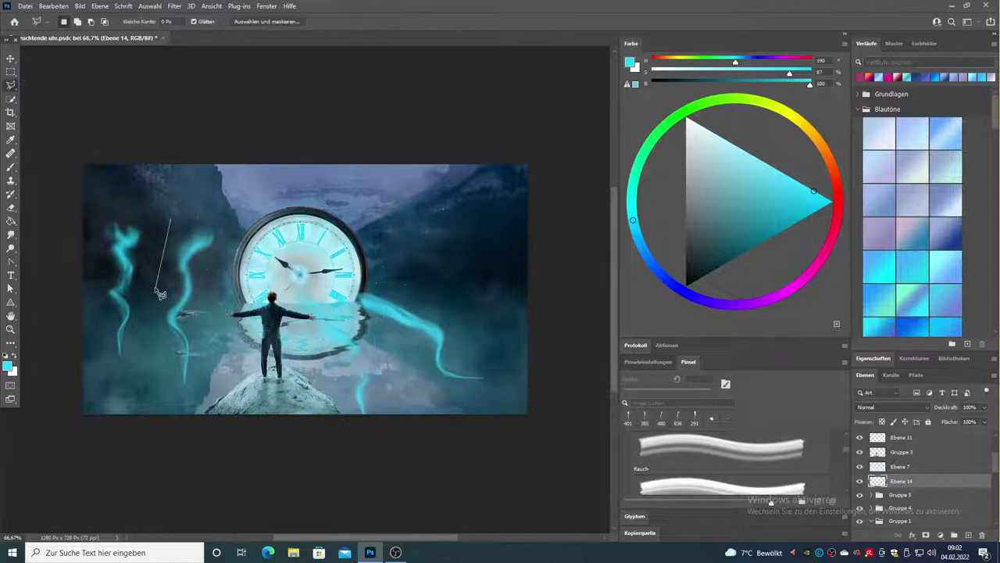
{"action": "left_click_drag", "start_coordinate": [205, 367], "coordinate": [238, 371]}
{"action": "left_click", "coordinate": [55, 6]}
{"action": "left_click", "coordinate": [251, 337]}
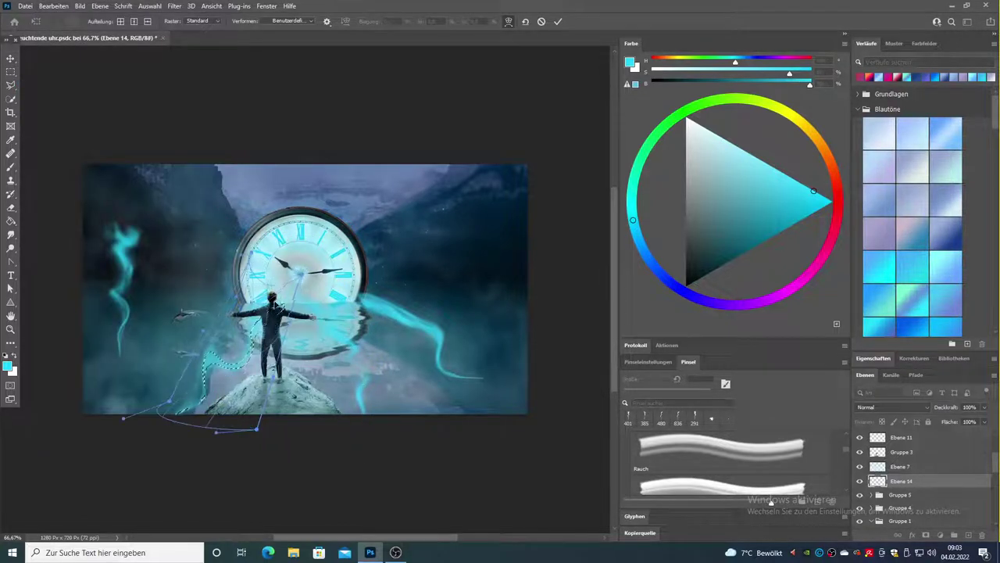
{"action": "key", "text": "Escape"}
Rotate and reposition the smoke, then warp it to curl up toward the man's arm.
{"action": "key", "text": "ctrl+t"}
{"action": "left_click_drag", "start_coordinate": [179, 304], "coordinate": [205, 323]}
{"action": "left_click", "coordinate": [53, 6]}
{"action": "left_click", "coordinate": [279, 266]}
{"action": "mouse_move", "coordinate": [187, 367]}
{"action": "left_mouse_down"}
{"action": "mouse_move", "coordinate": [232, 336]}
{"action": "mouse_move", "coordinate": [242, 300]}
{"action": "left_mouse_up"}
{"action": "left_click_drag", "start_coordinate": [203, 390], "coordinate": [246, 304]}
{"action": "key", "text": "Return"}
Add a layer mask to Ebene 14 and set up a soft black brush for masking.
{"action": "left_click", "coordinate": [939, 535]}
{"action": "key", "text": "b"}
{"action": "left_click", "coordinate": [69, 21]}
{"action": "key", "text": "Return"}
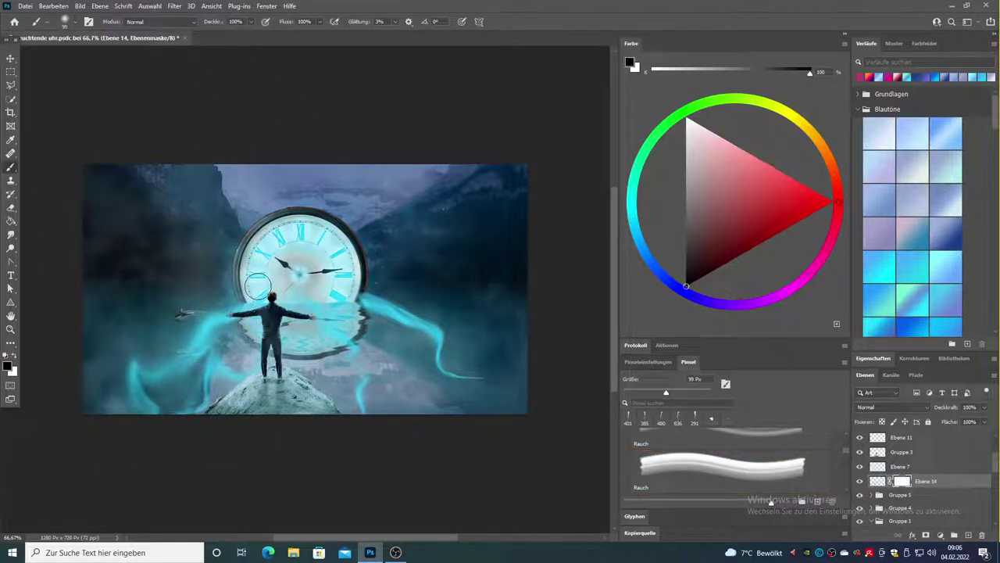
Lasso the right-hand smoke and warp it, then deselect.
{"action": "mouse_move", "coordinate": [335, 297]}
{"action": "left_mouse_down"}
{"action": "mouse_move", "coordinate": [480, 392]}
{"action": "mouse_move", "coordinate": [338, 305]}
{"action": "mouse_move", "coordinate": [439, 375]}
{"action": "left_mouse_up"}
{"action": "key", "text": "ctrl+t"}
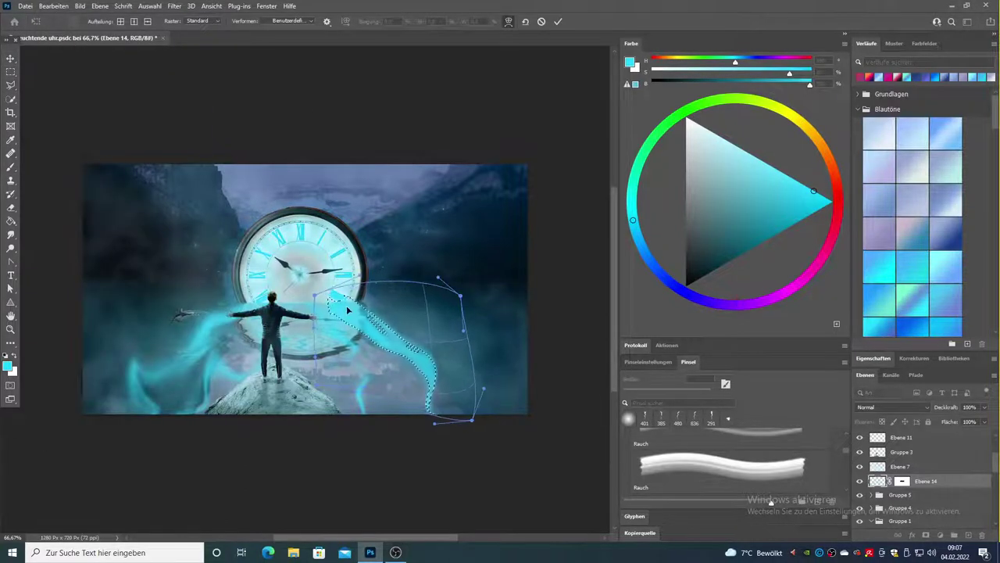
{"action": "key", "text": "Return"}
{"action": "key", "text": "ctrl+d"}
{"action": "key", "text": "b"}
{"action": "left_click", "coordinate": [719, 467]}
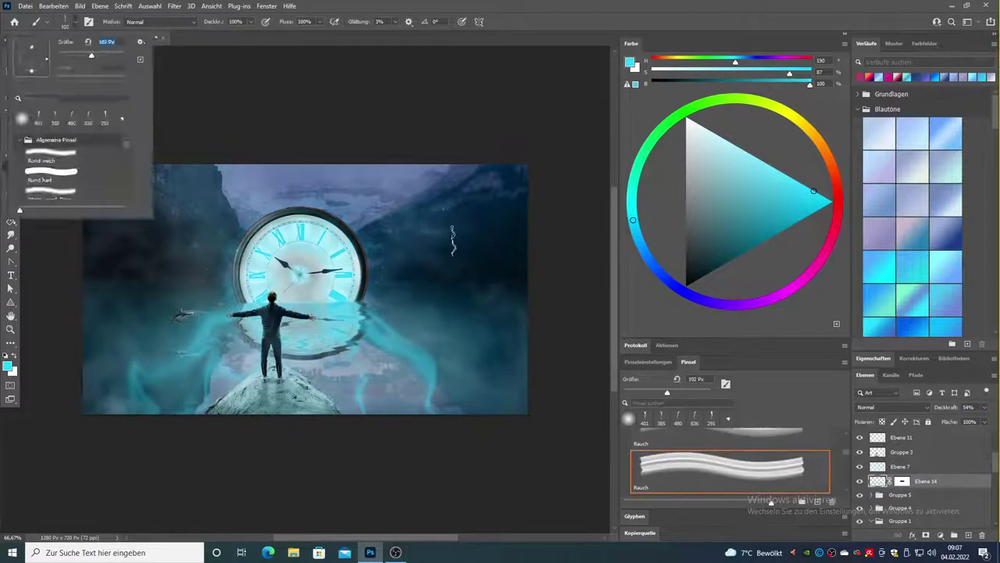
{"action": "key", "text": "Escape"}
Stretch the smoke wider across the water, warp it again, and zoom in slightly.
{"action": "key", "text": "v"}
{"action": "key", "text": "ctrl+t"}
{"action": "left_click_drag", "start_coordinate": [322, 361], "coordinate": [358, 361]}
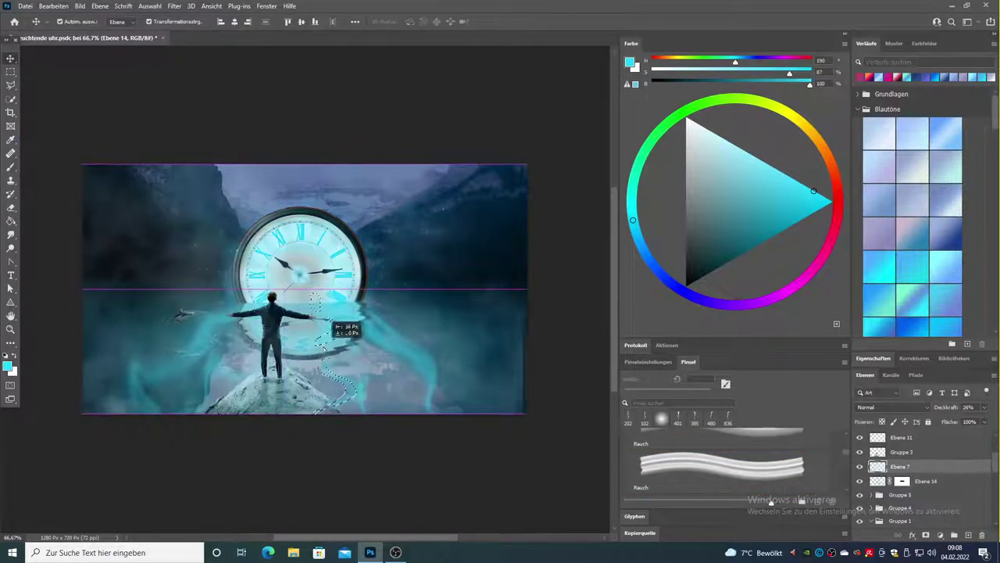
{"action": "key", "text": "Return"}
{"action": "key", "text": "ctrl+t"}
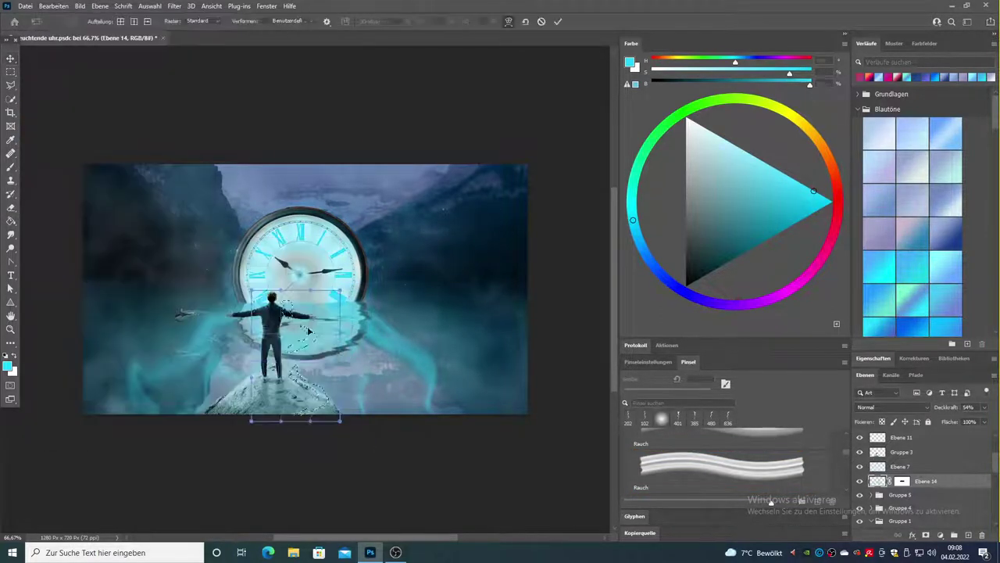
{"action": "key", "text": "Return"}
{"action": "key", "text": "b"}
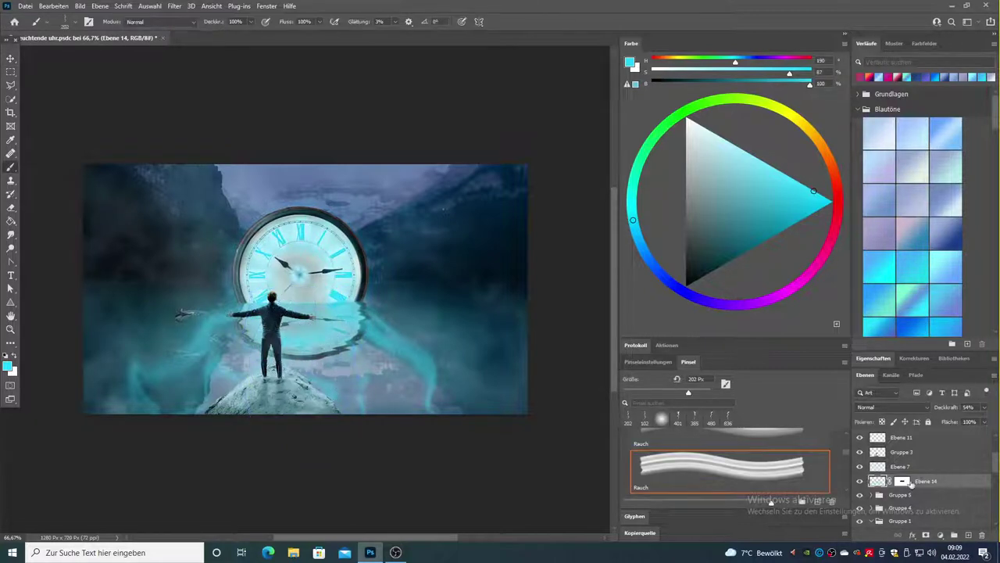
{"action": "key", "text": "d"}
{"action": "left_click", "coordinate": [11, 329]}
{"action": "left_click_drag", "start_coordinate": [218, 312], "coordinate": [222, 313]}
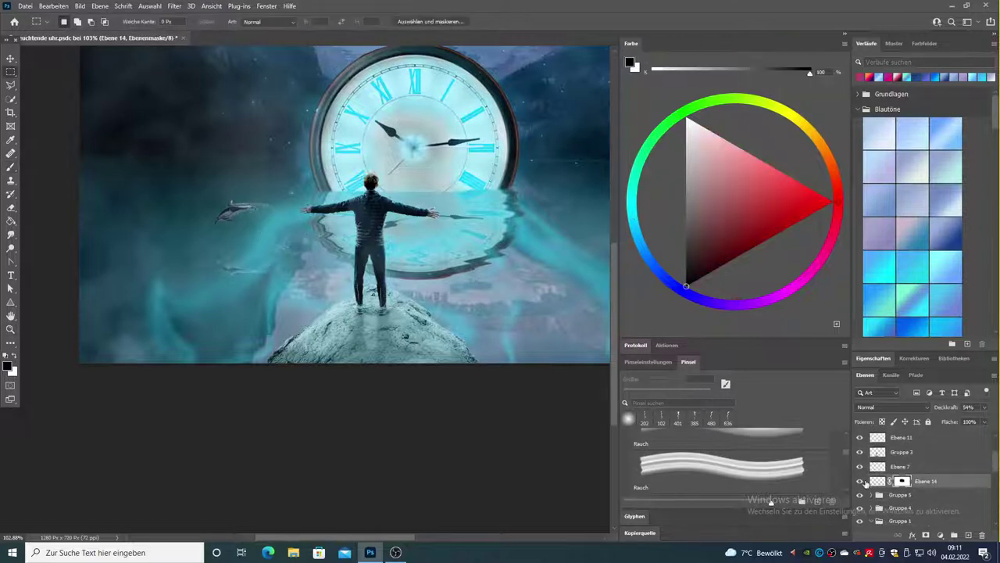
Paint a cyan Rauch smoke streak and warp it beside the clock toward the lower right.
{"action": "left_click", "coordinate": [877, 481]}
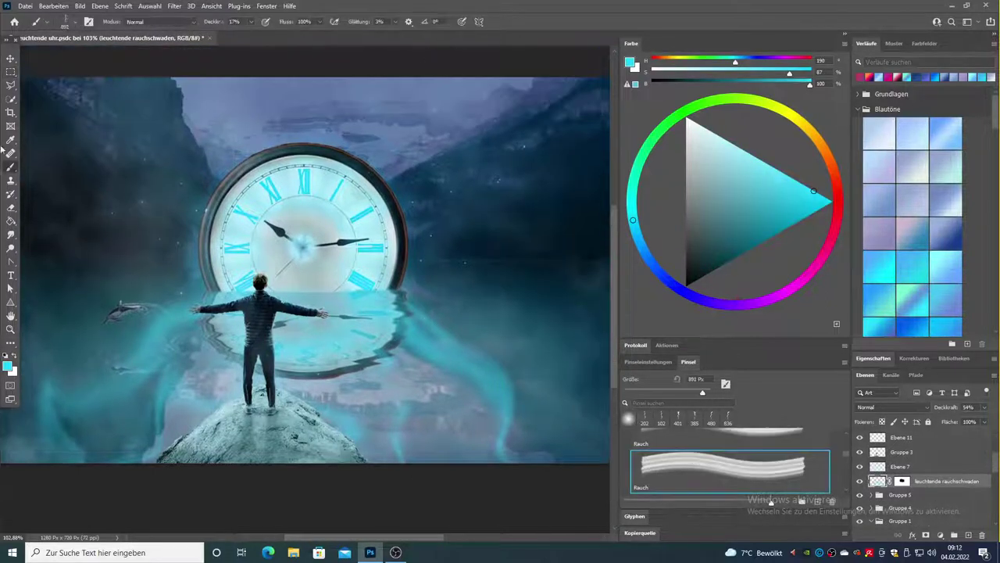
{"action": "left_click", "coordinate": [512, 196]}
{"action": "key", "text": "m"}
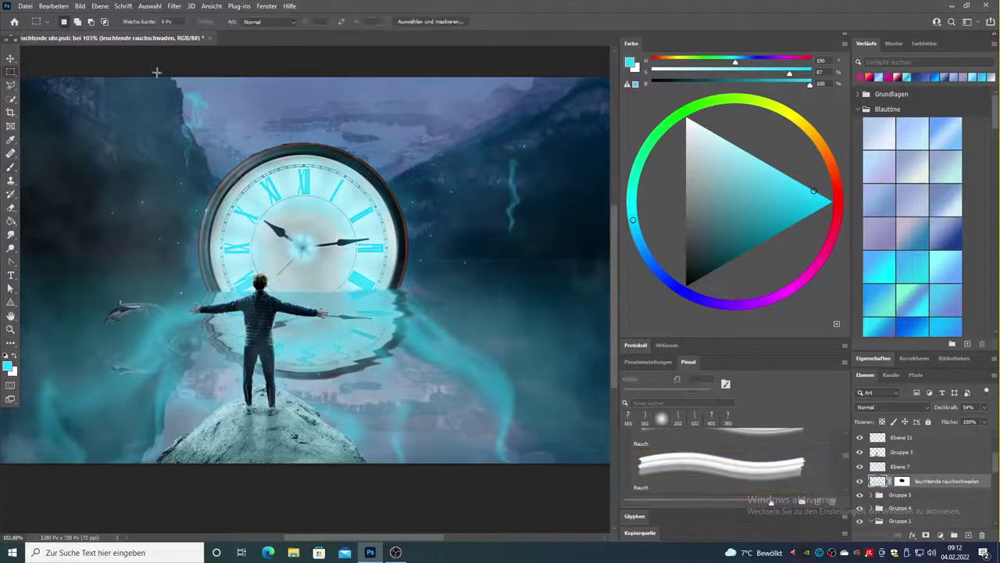
{"action": "key", "text": "ctrl+t"}
{"action": "left_click_drag", "start_coordinate": [517, 148], "coordinate": [470, 218]}
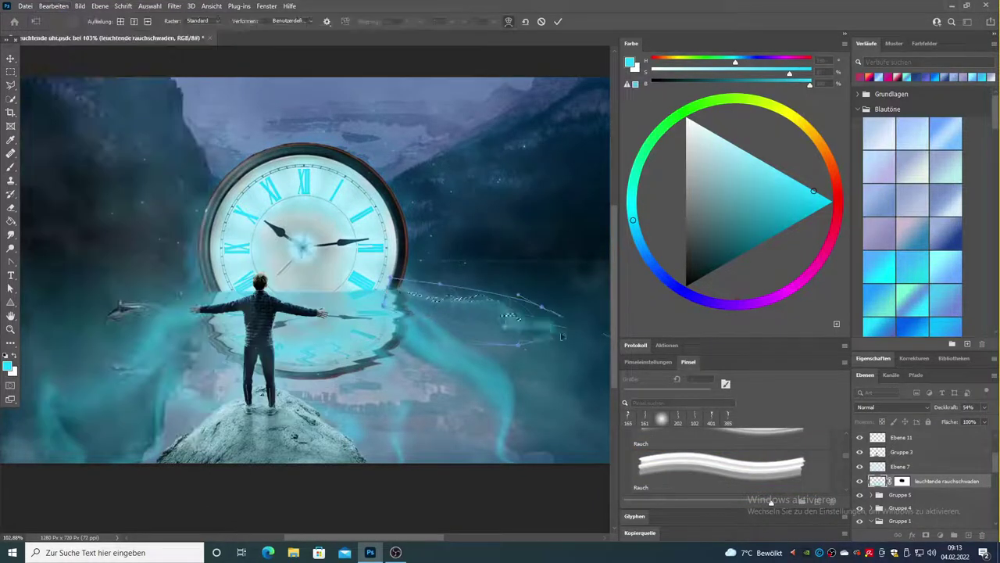
{"action": "left_click_drag", "start_coordinate": [562, 336], "coordinate": [599, 419]}
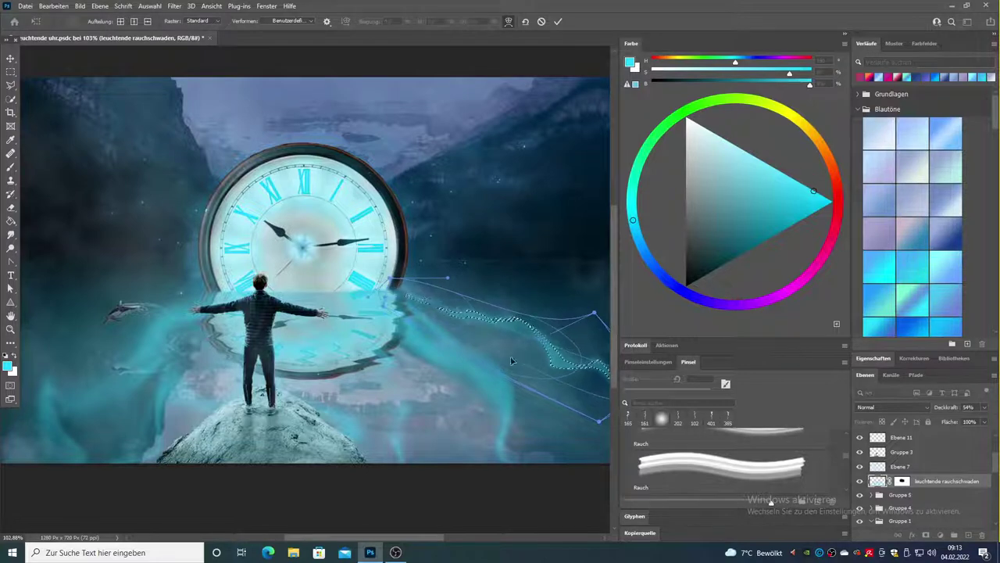
{"action": "left_click_drag", "start_coordinate": [543, 324], "coordinate": [607, 405]}
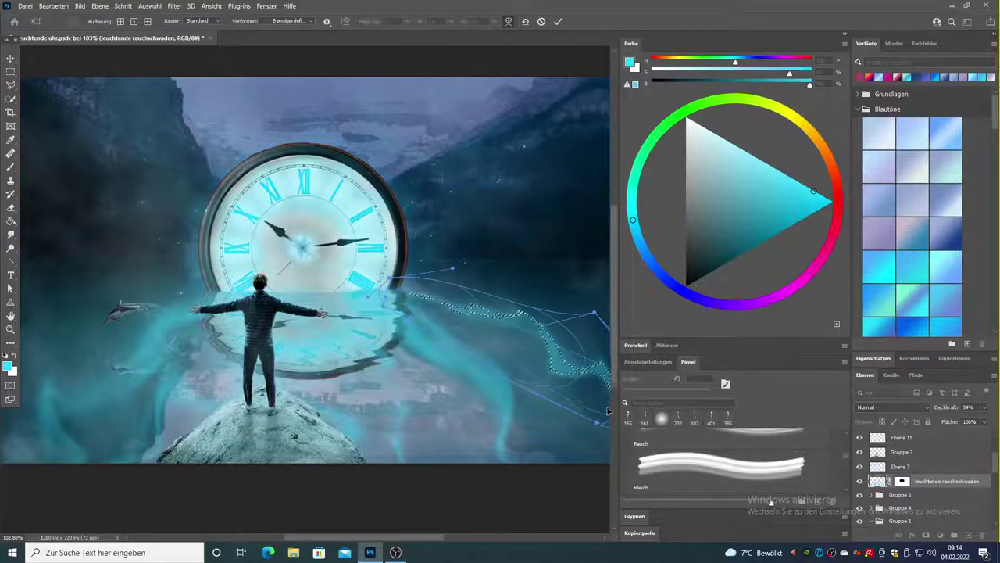
{"action": "key", "text": "Return"}
{"action": "key", "text": "ctrl+d"}
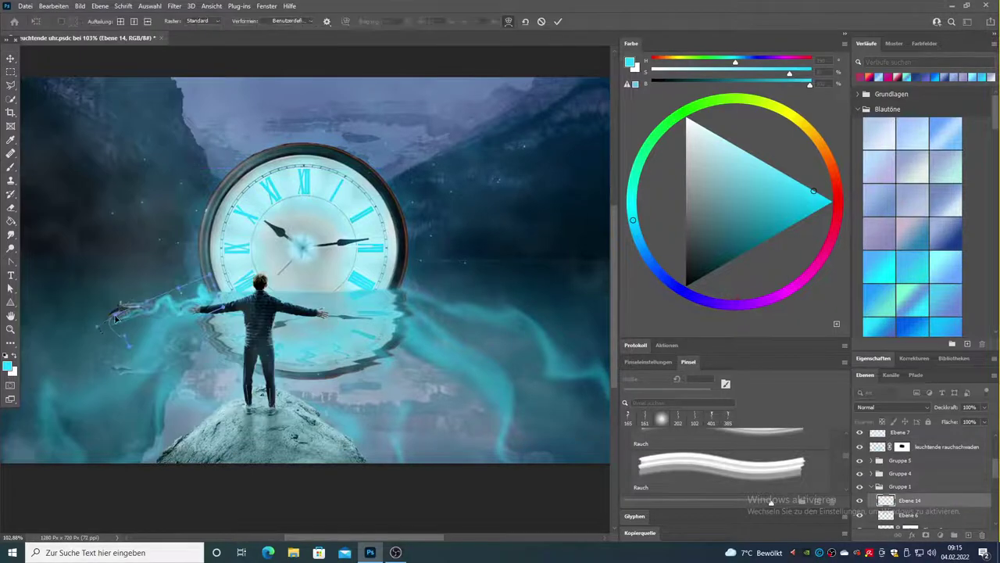
Warp the Ebene 14 smoke leftward past the dolphin and lower its opacity to 38%.
{"action": "mouse_move", "coordinate": [37, 349]}
{"action": "left_mouse_down"}
{"action": "mouse_move", "coordinate": [139, 332]}
{"action": "mouse_move", "coordinate": [109, 338]}
{"action": "left_mouse_up"}
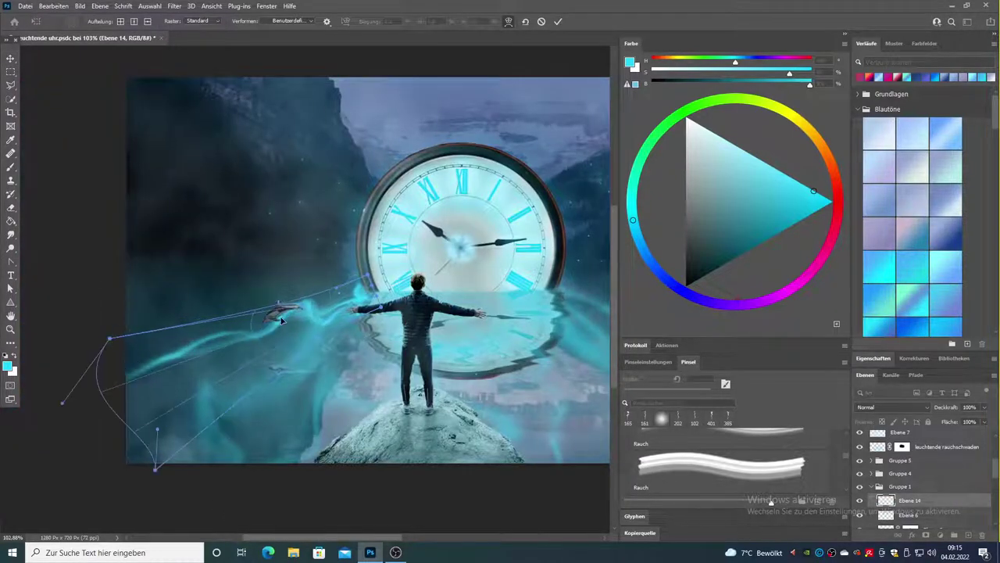
{"action": "left_click_drag", "start_coordinate": [383, 307], "coordinate": [277, 334]}
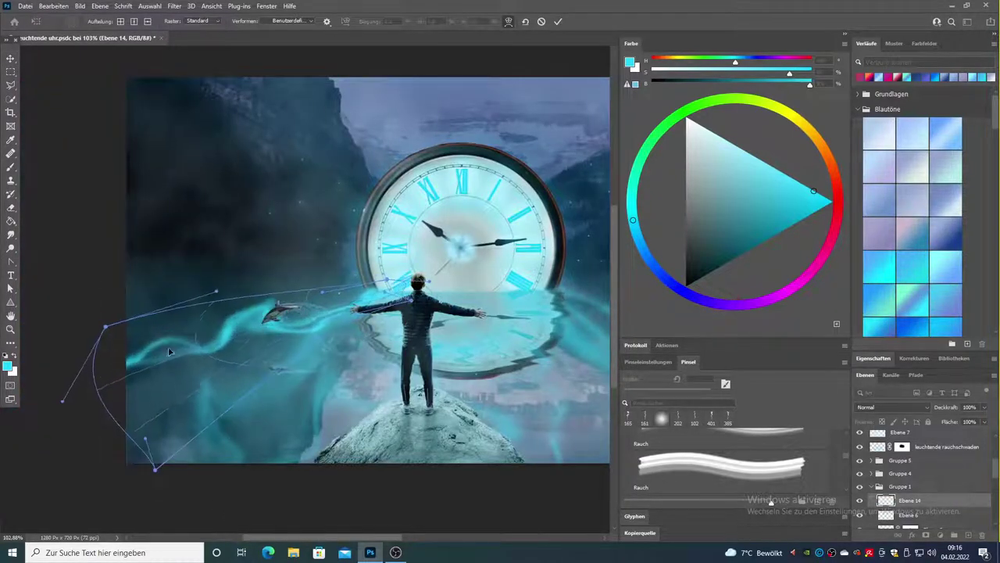
{"action": "left_click_drag", "start_coordinate": [947, 408], "coordinate": [924, 417]}
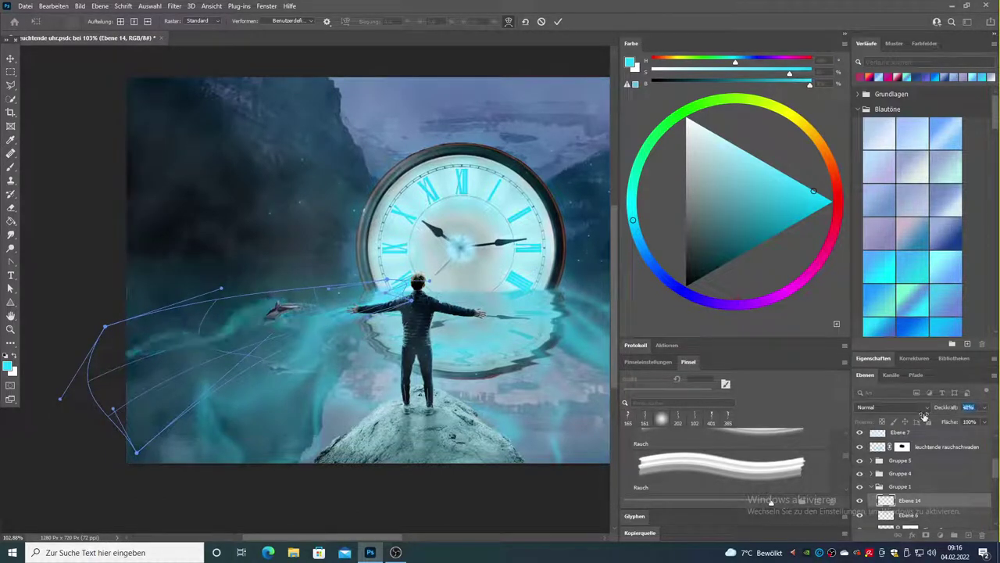
{"action": "left_click_drag", "start_coordinate": [286, 311], "coordinate": [273, 315]}
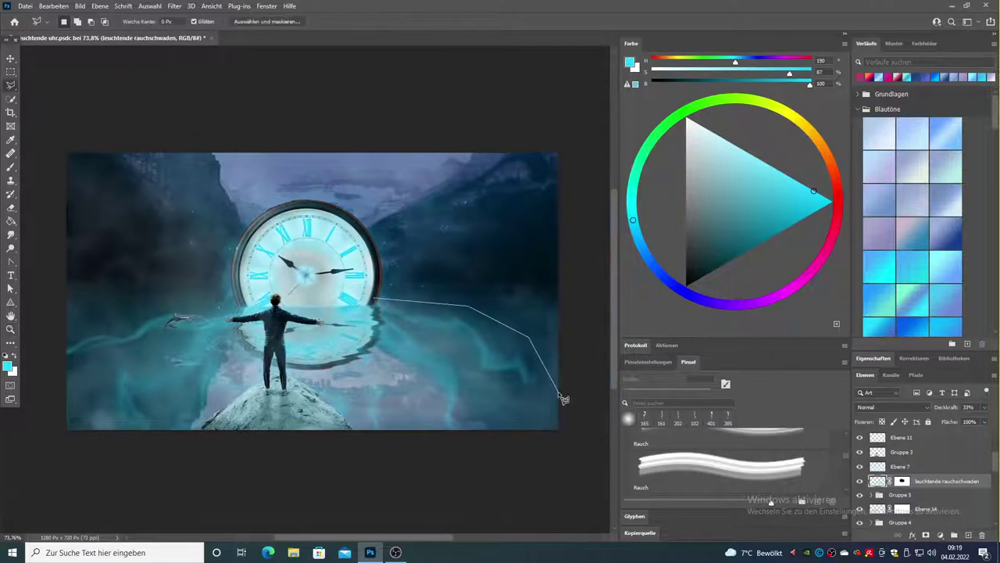
Warp the right-hand smoke streak downward across the lower-right lake, then zoom out.
{"action": "left_click_drag", "start_coordinate": [547, 375], "coordinate": [552, 347]}
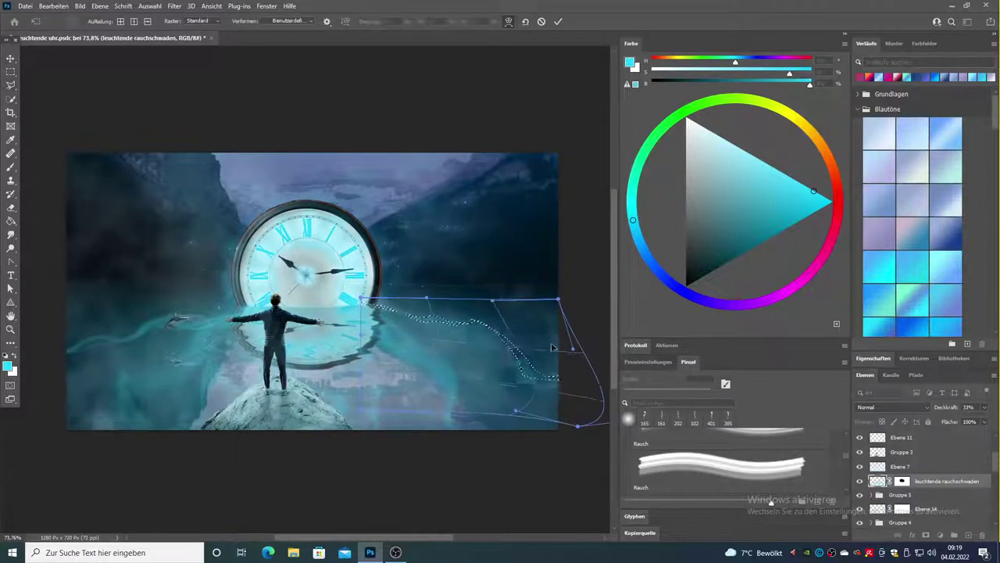
{"action": "key", "text": "Return"}
{"action": "key", "text": "ctrl+d"}
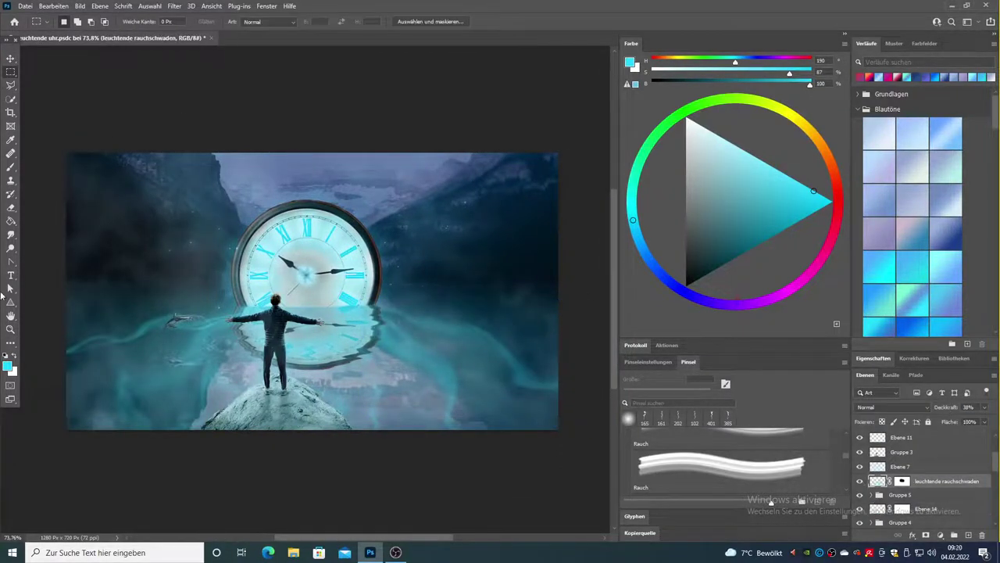
{"action": "key", "text": "b"}
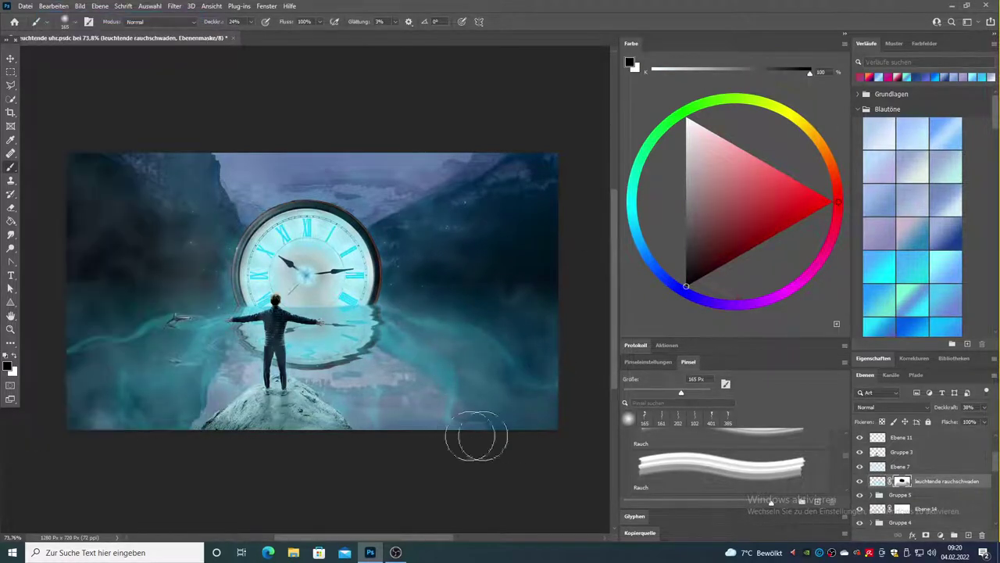
{"action": "key", "text": "alt+bracketleft"}
{"action": "key", "text": "alt+bracketleft"}
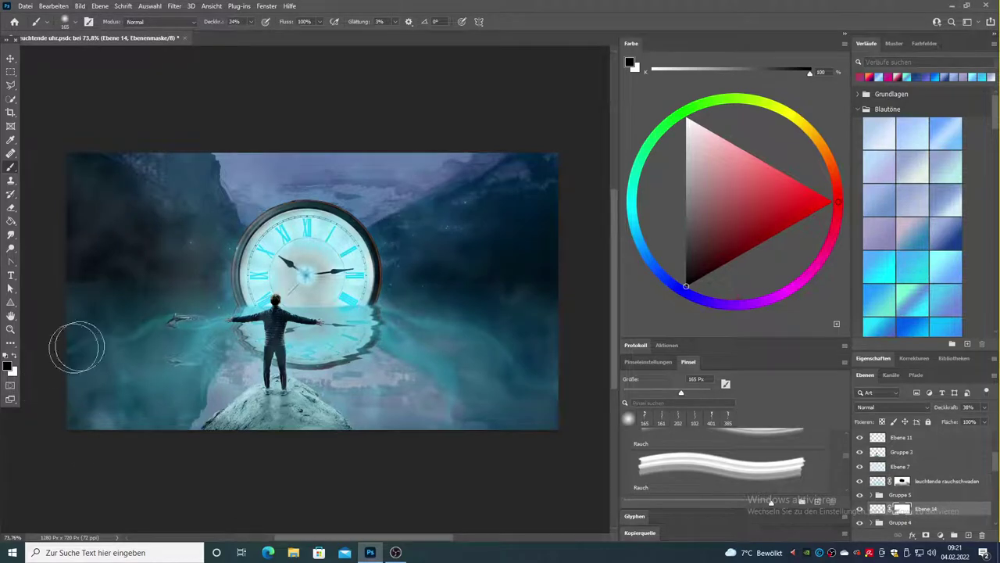
{"action": "left_click", "coordinate": [12, 330]}
{"action": "left_click", "coordinate": [860, 480]}
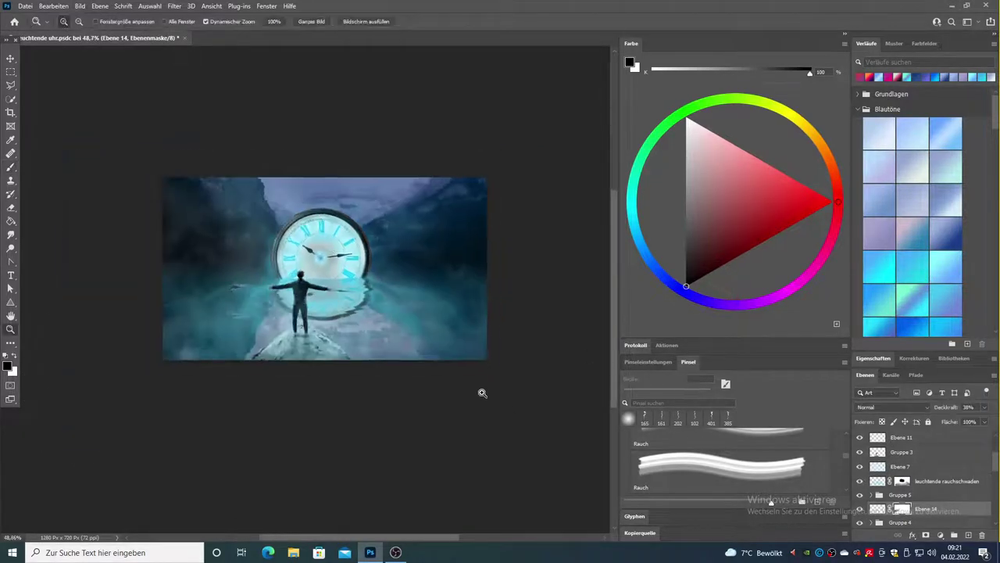